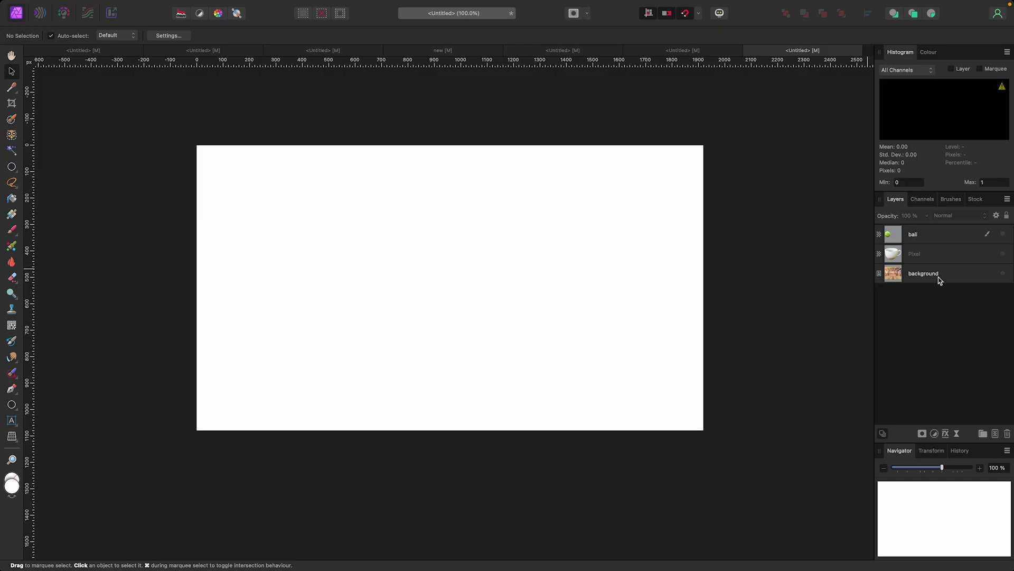
Make the background, cup and ball layers visible
click(1003, 274)
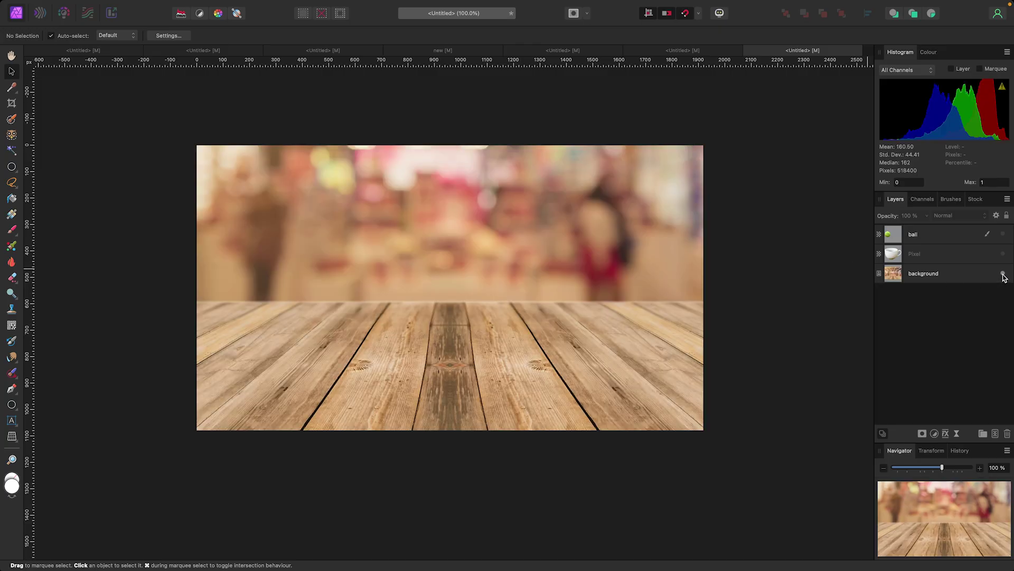
click(1004, 254)
click(1003, 234)
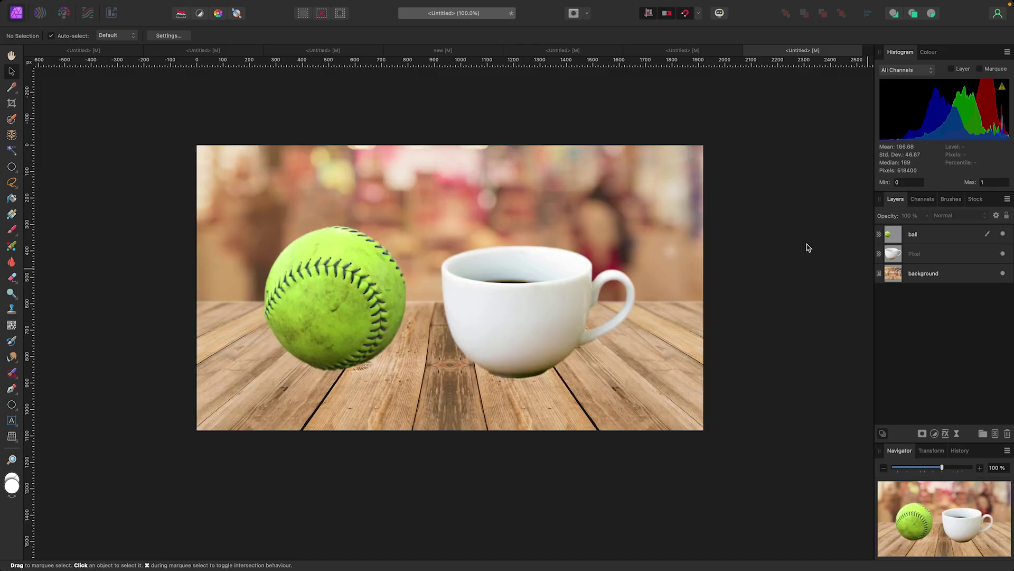
Move the cup to the middle of the canvas, place the ball over its opening, and deselect everything
click(919, 254)
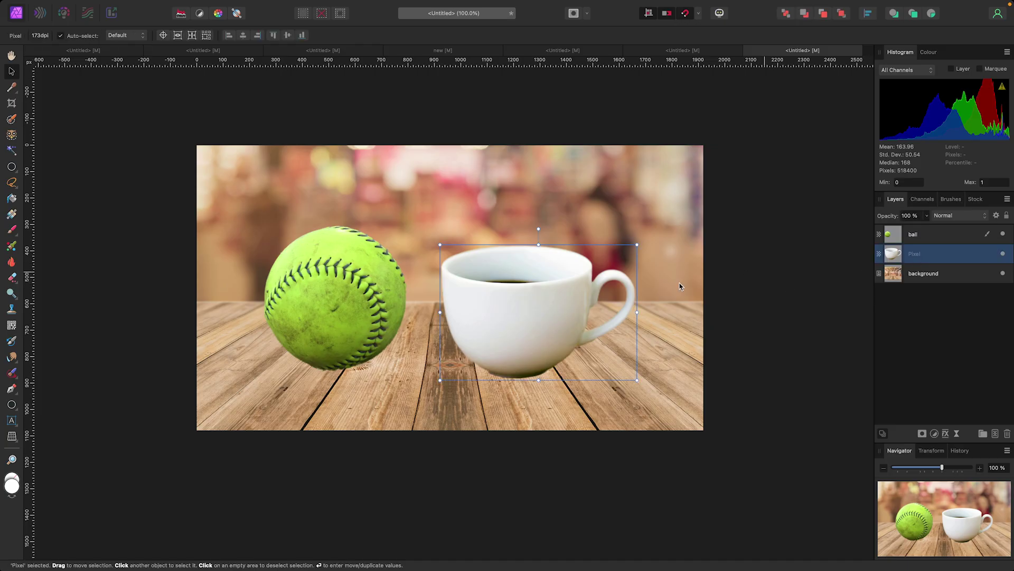
drag(579, 295, 500, 302)
click(939, 238)
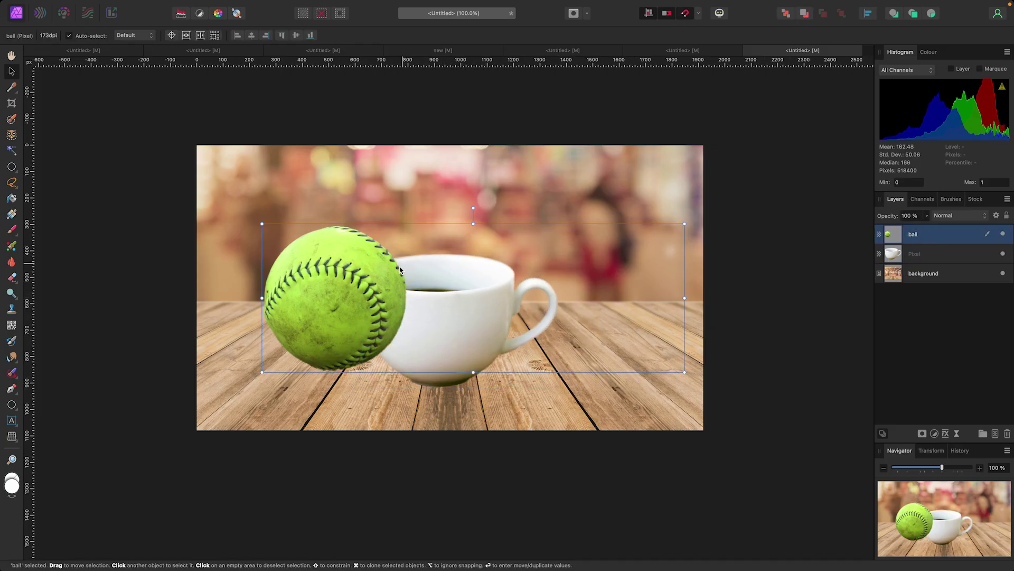
drag(371, 280, 478, 242)
click(759, 417)
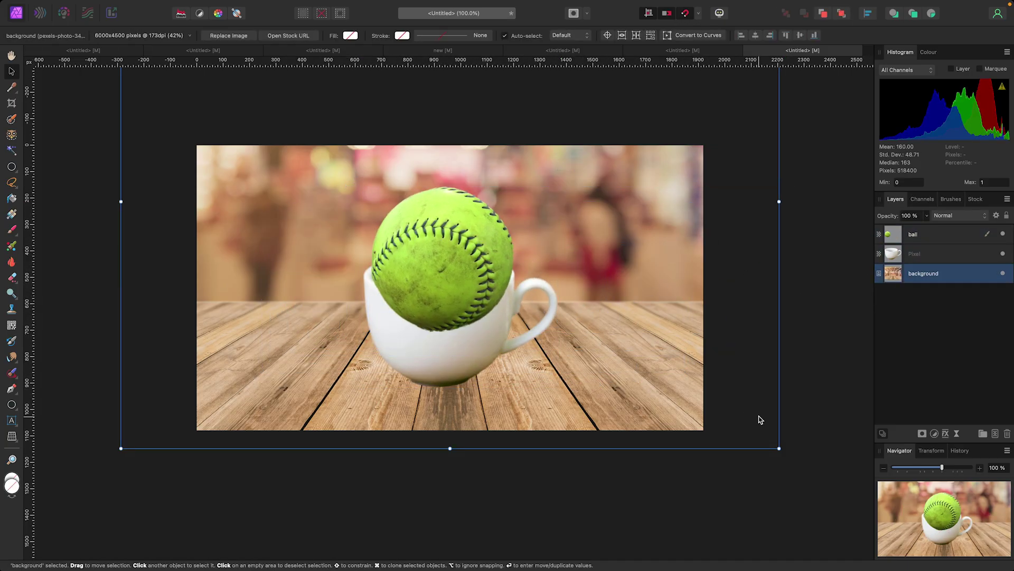
click(230, 470)
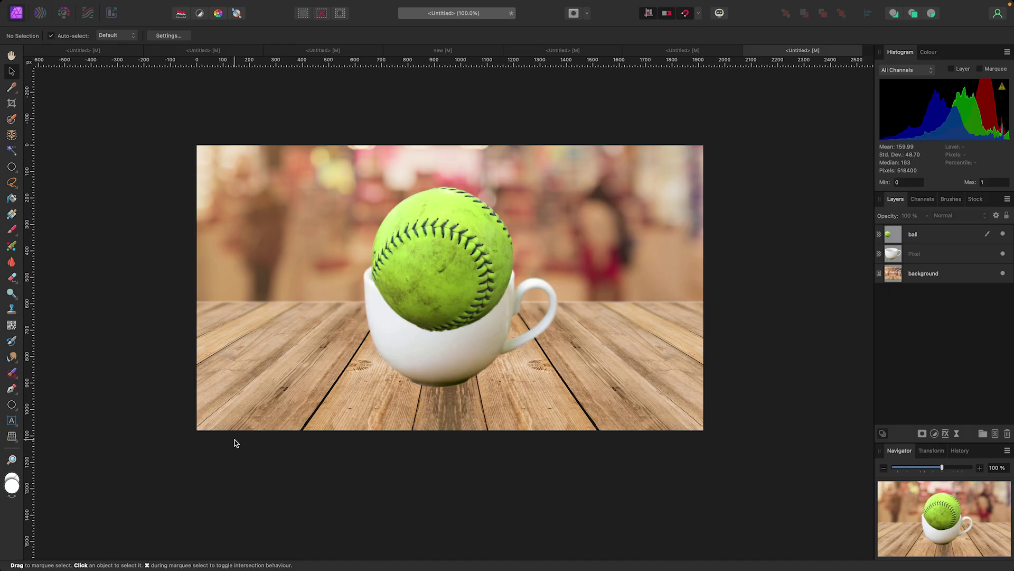
scroll(412, 319, right, 1)
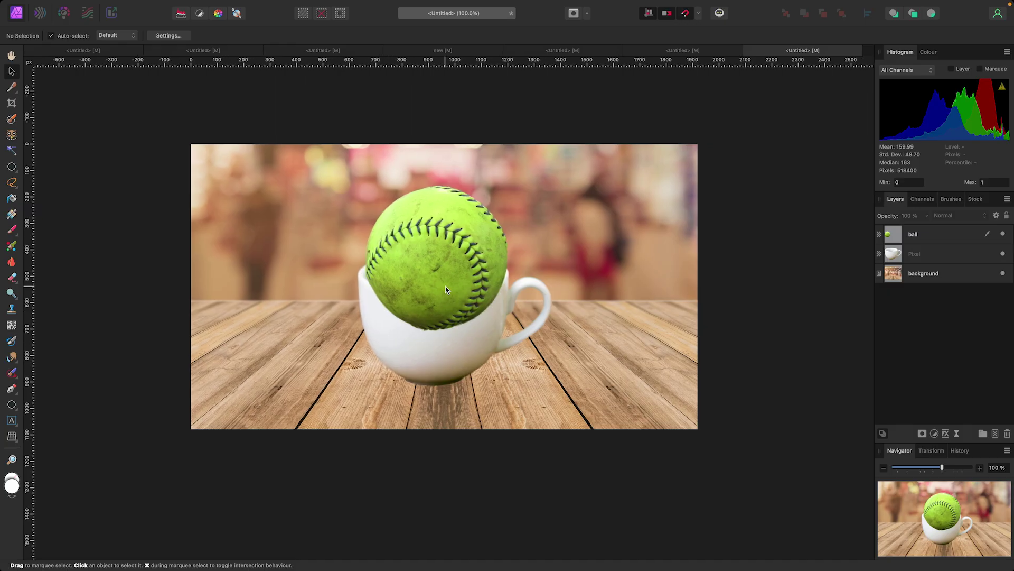
Add a mask to the ball layer and paint it black (Grey 0) to hide the ball's lower part over the cup
click(943, 238)
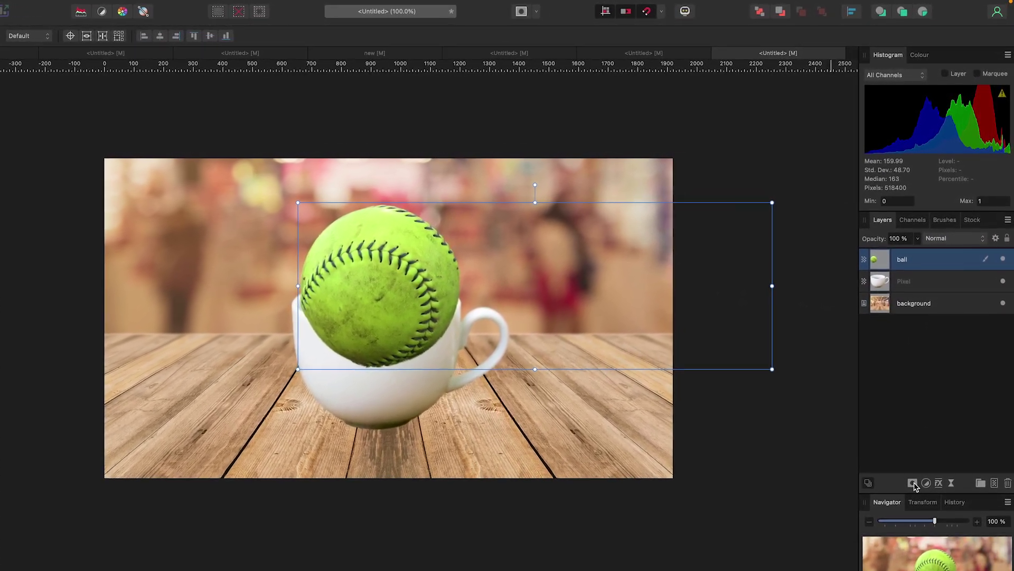
click(913, 491)
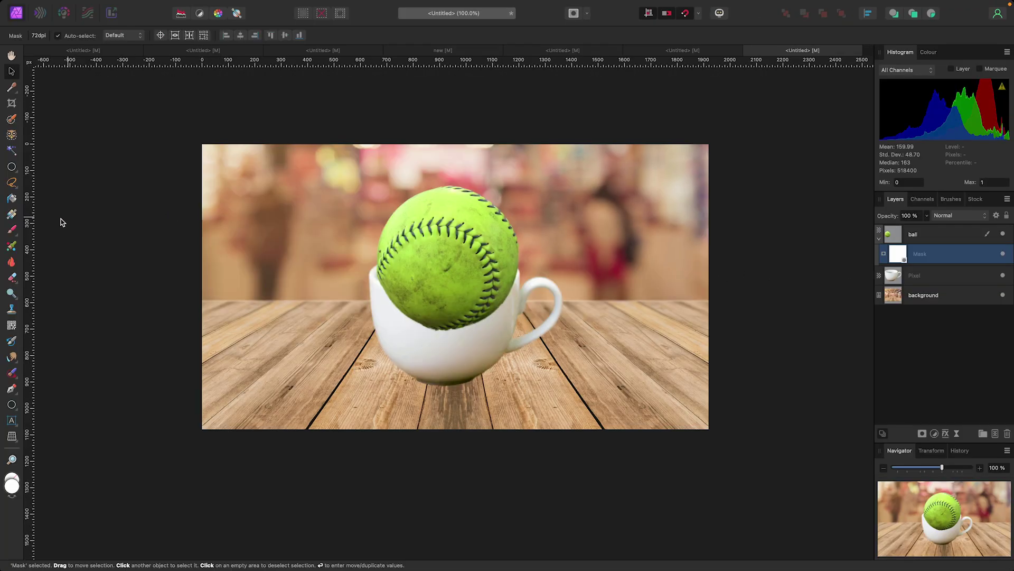
click(12, 230)
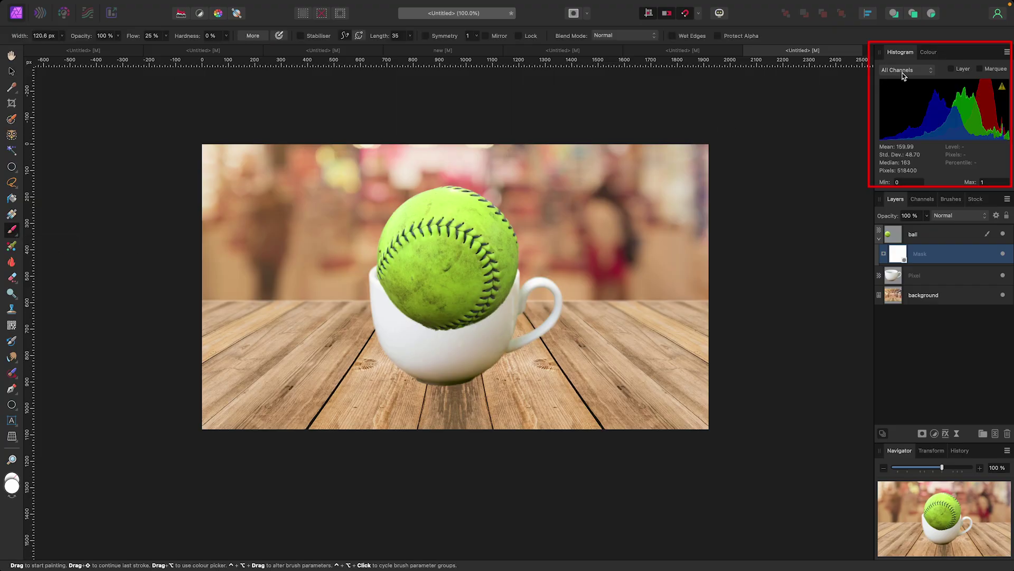
click(928, 52)
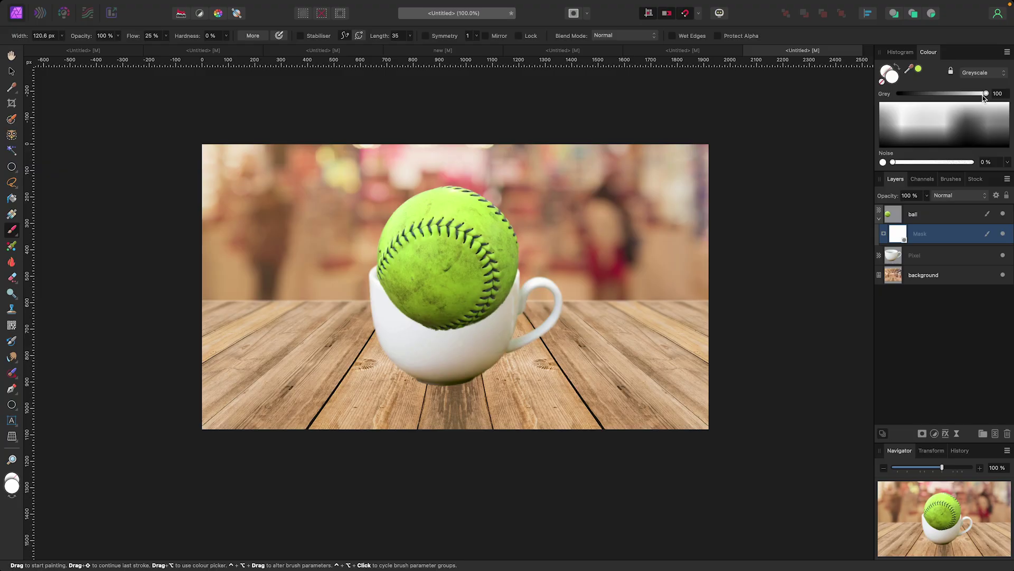
drag(984, 98, 891, 101)
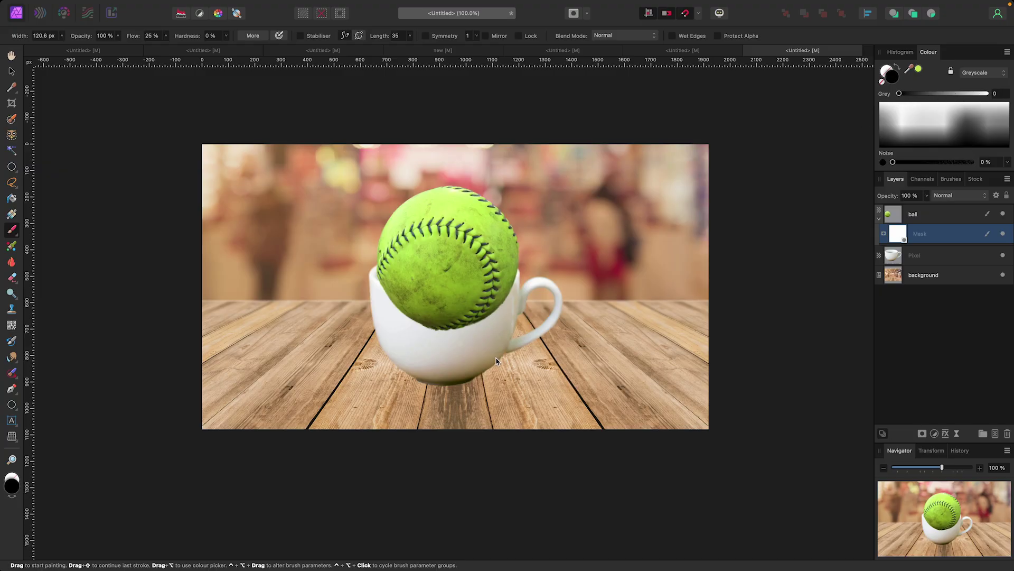
mouse_move(416, 339)
mouse_down()
mouse_move(450, 328)
mouse_move(431, 327)
mouse_move(474, 328)
mouse_move(406, 328)
mouse_move(486, 326)
mouse_move(424, 323)
mouse_move(456, 323)
mouse_move(430, 317)
mouse_move(518, 312)
mouse_move(385, 309)
mouse_move(409, 305)
mouse_move(369, 291)
mouse_move(508, 298)
mouse_move(484, 304)
mouse_move(511, 294)
mouse_move(383, 280)
mouse_move(444, 294)
mouse_move(385, 291)
mouse_up()
scroll(385, 290, up, 8)
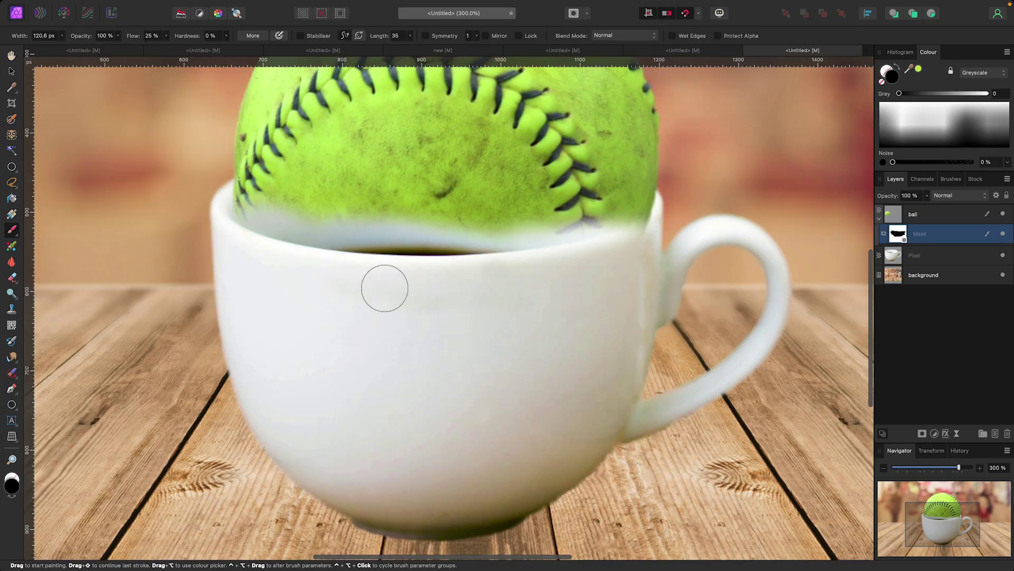
scroll(384, 288, left, 1)
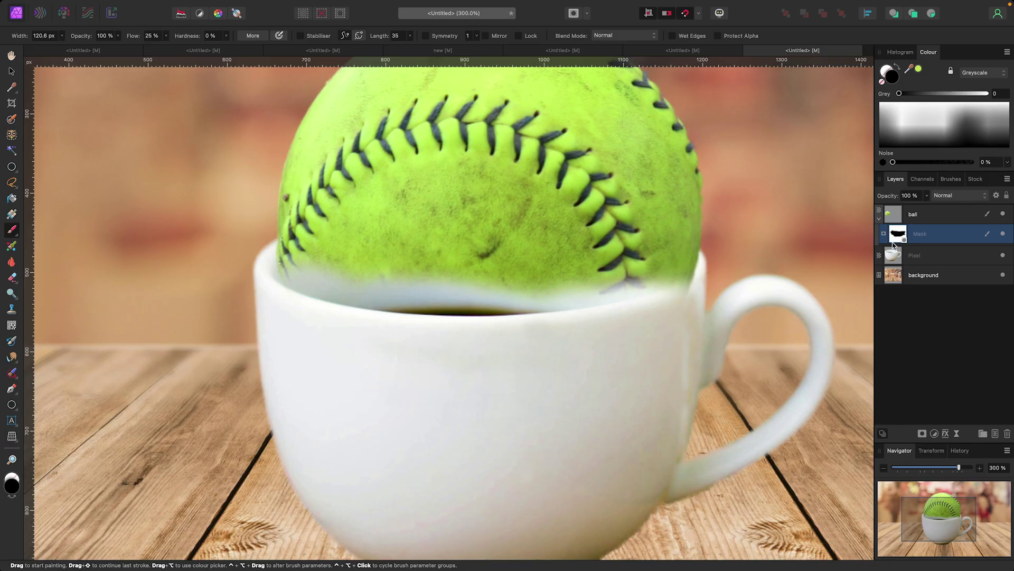
Paint white (Grey 100) on the mask to restore the ball inside the cup's opening, using a 74.1 px brush
click(923, 128)
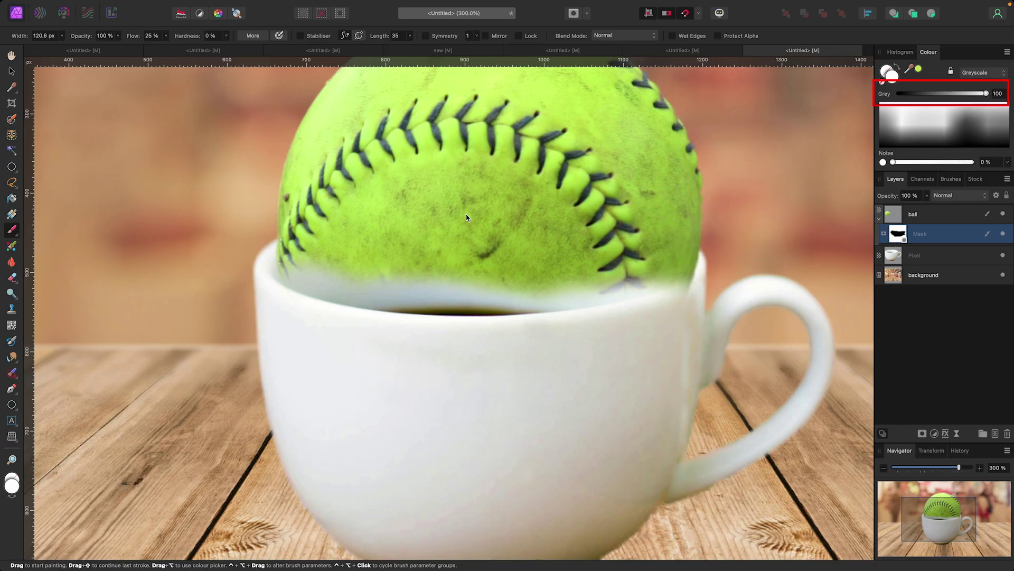
mouse_move(375, 262)
mouse_down()
mouse_move(319, 270)
mouse_move(339, 278)
mouse_move(302, 275)
mouse_move(491, 301)
mouse_move(658, 284)
mouse_move(426, 287)
mouse_move(377, 301)
mouse_move(295, 279)
mouse_move(455, 298)
mouse_move(672, 286)
mouse_move(570, 293)
mouse_move(619, 297)
mouse_move(549, 313)
mouse_move(395, 305)
mouse_move(487, 319)
mouse_move(463, 317)
mouse_up()
key(bracketleft)
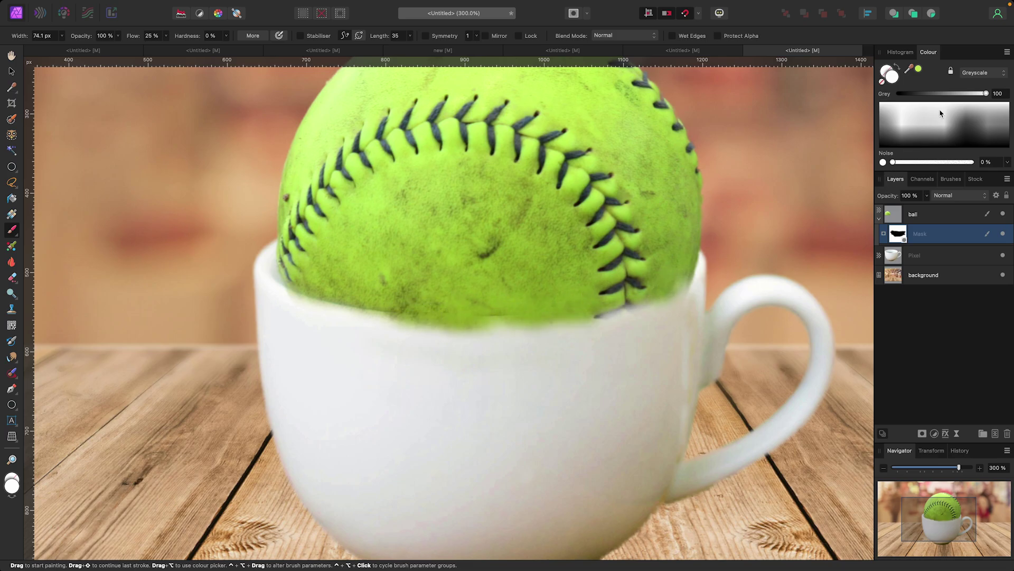
Paint black on the mask along the cup's front rim to hide the excess of the ball
click(896, 67)
mouse_move(399, 337)
mouse_down()
mouse_move(642, 330)
mouse_move(508, 332)
mouse_move(338, 312)
mouse_up()
key(super+minus)
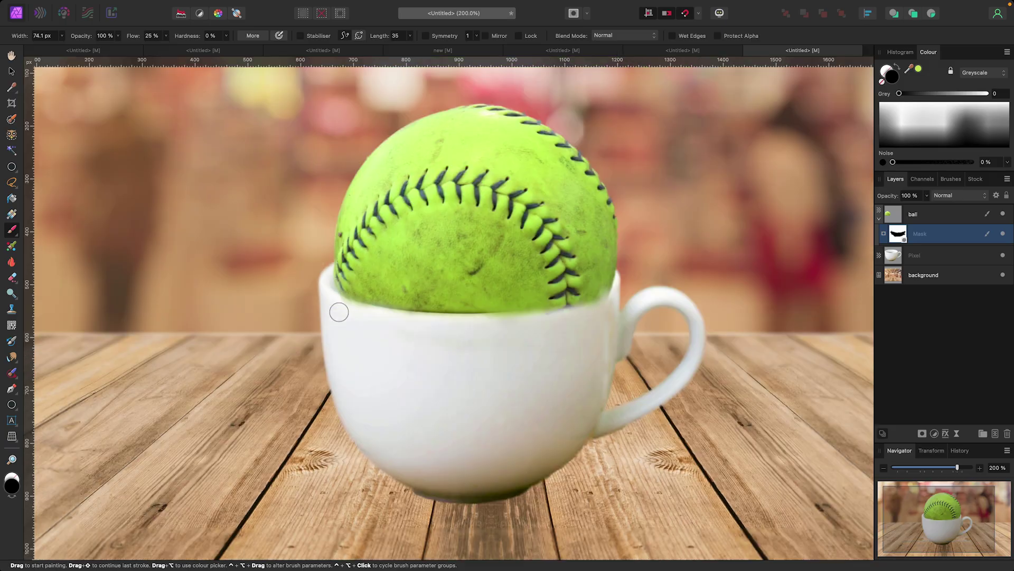
key(super+minus)
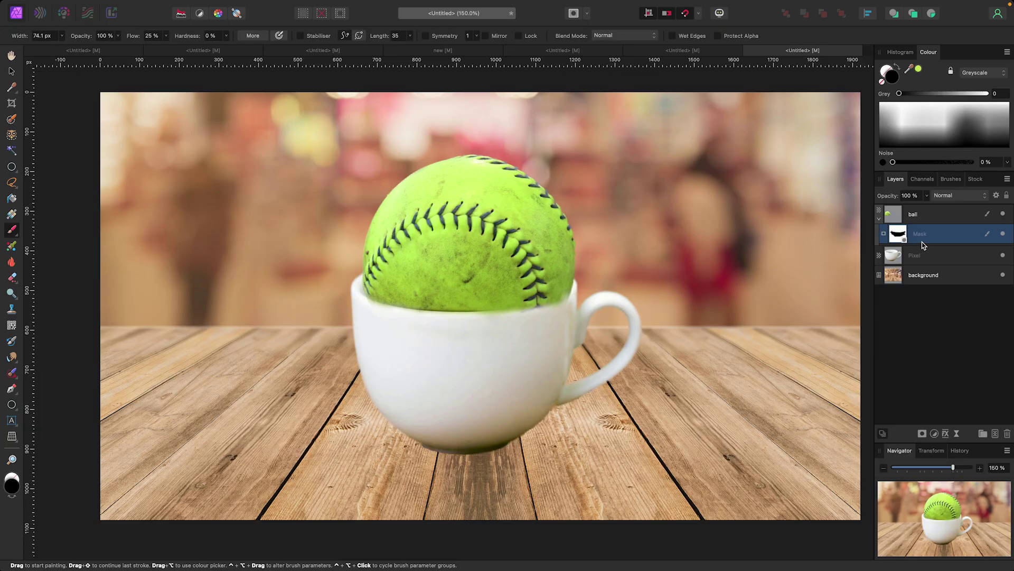
Delete the ball layer's painted mask and add an empty mask to the layer instead
key(Delete)
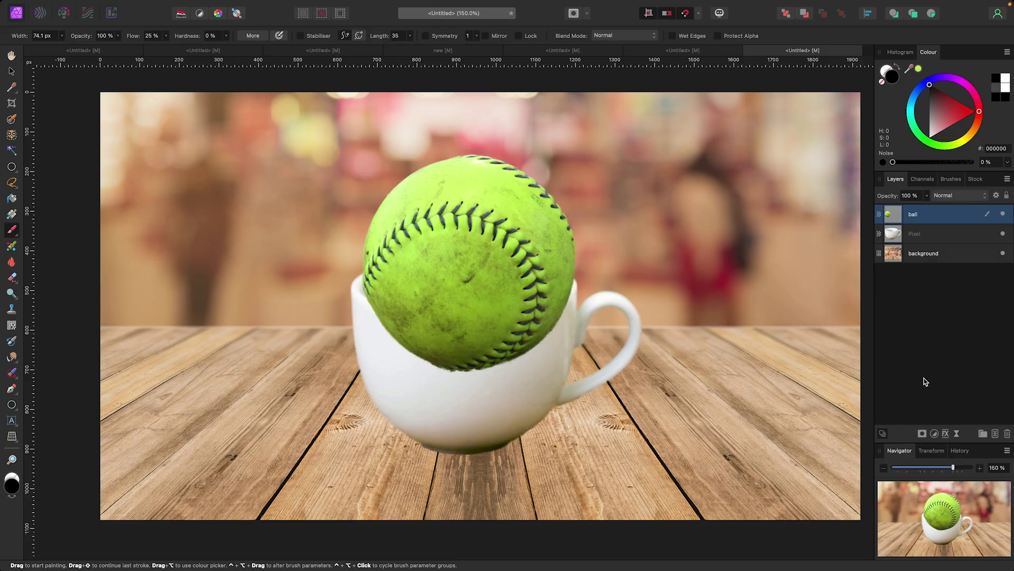
click(921, 437)
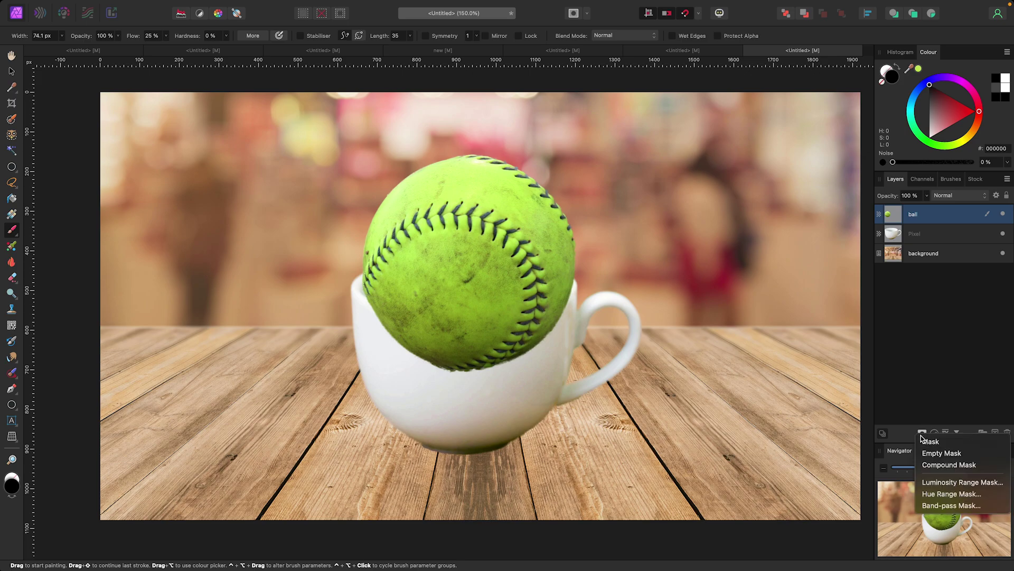
click(945, 453)
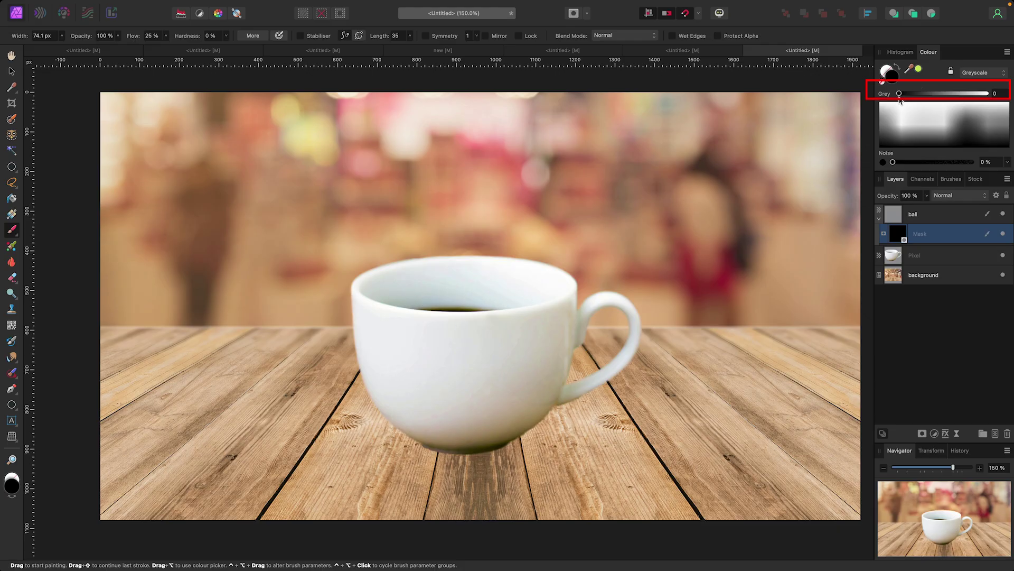
Paint white (Grey 100) on the empty mask to reveal the ball above the cup's rim
drag(899, 94, 986, 93)
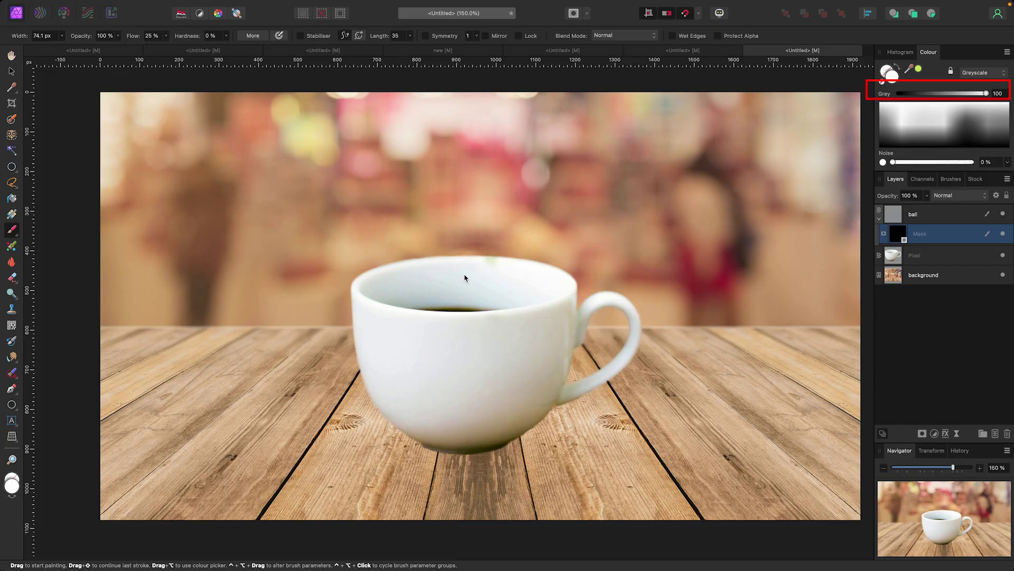
mouse_move(449, 287)
mouse_down()
mouse_move(509, 288)
mouse_move(575, 282)
mouse_move(430, 262)
mouse_move(423, 251)
mouse_move(571, 233)
mouse_move(378, 222)
mouse_move(530, 177)
mouse_move(340, 171)
mouse_move(550, 152)
mouse_move(385, 178)
mouse_move(437, 209)
mouse_move(289, 217)
mouse_move(436, 222)
mouse_move(293, 244)
mouse_move(387, 246)
mouse_move(352, 267)
mouse_move(392, 264)
mouse_move(437, 286)
mouse_move(376, 282)
mouse_move(407, 288)
mouse_move(384, 288)
mouse_move(416, 297)
mouse_move(536, 288)
mouse_move(493, 274)
mouse_move(582, 260)
mouse_move(461, 217)
mouse_move(459, 187)
mouse_move(507, 168)
mouse_move(489, 163)
mouse_move(356, 210)
mouse_up()
mouse_move(396, 266)
mouse_down()
mouse_move(365, 281)
mouse_move(380, 288)
mouse_move(371, 292)
mouse_move(549, 296)
mouse_move(467, 305)
mouse_move(395, 300)
mouse_move(459, 300)
mouse_move(571, 271)
mouse_up()
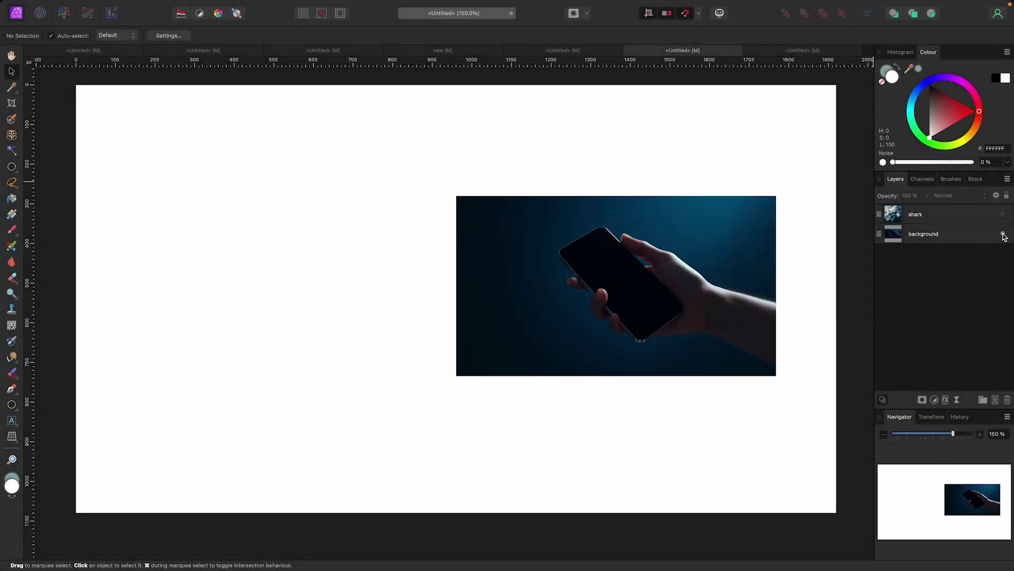
Make the shark layer visible and enlarge the background photo of the hand and phone to fill the canvas
click(1003, 214)
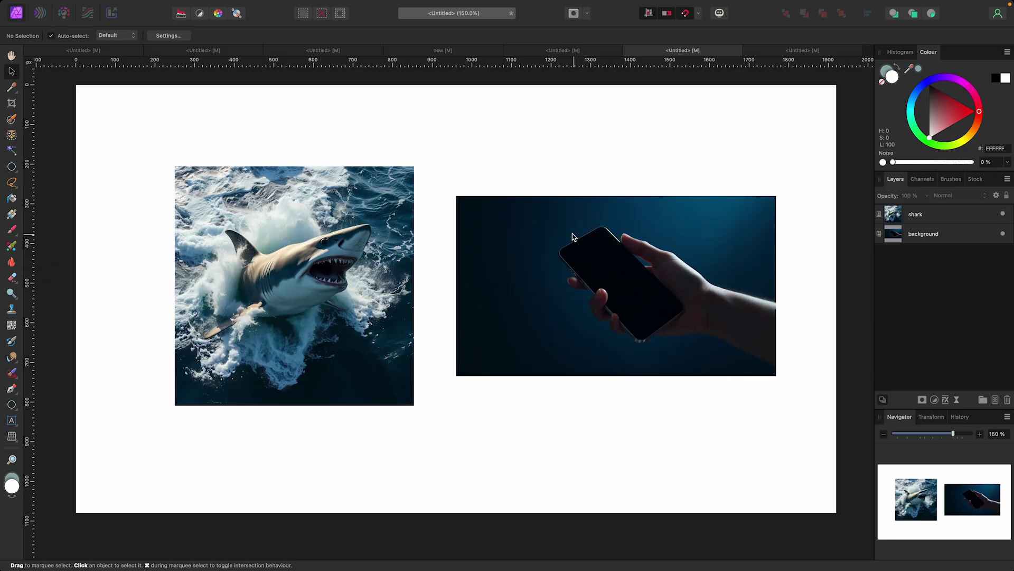
click(520, 235)
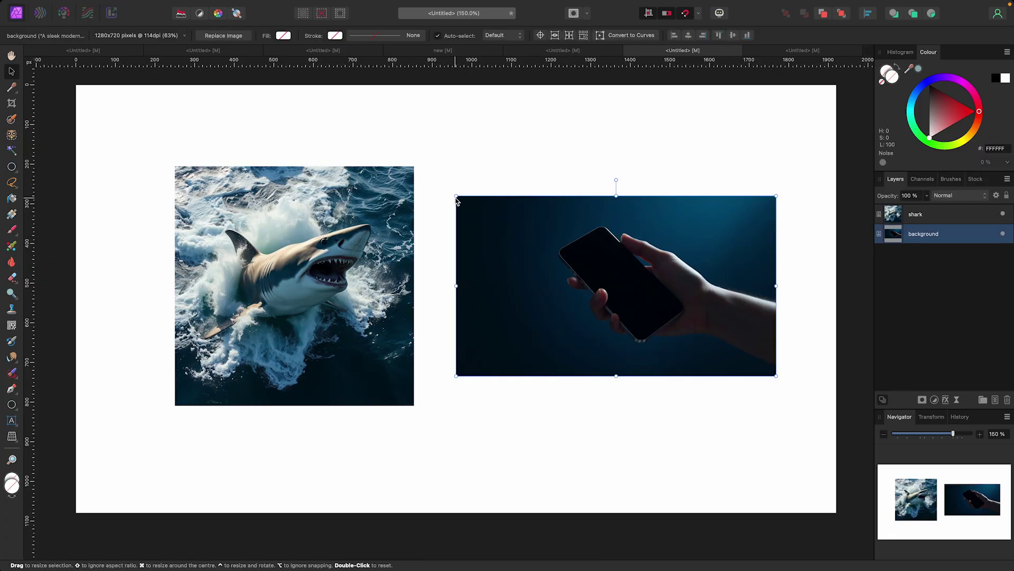
drag(457, 199, 197, 84)
drag(340, 189, 222, 227)
drag(656, 412, 837, 513)
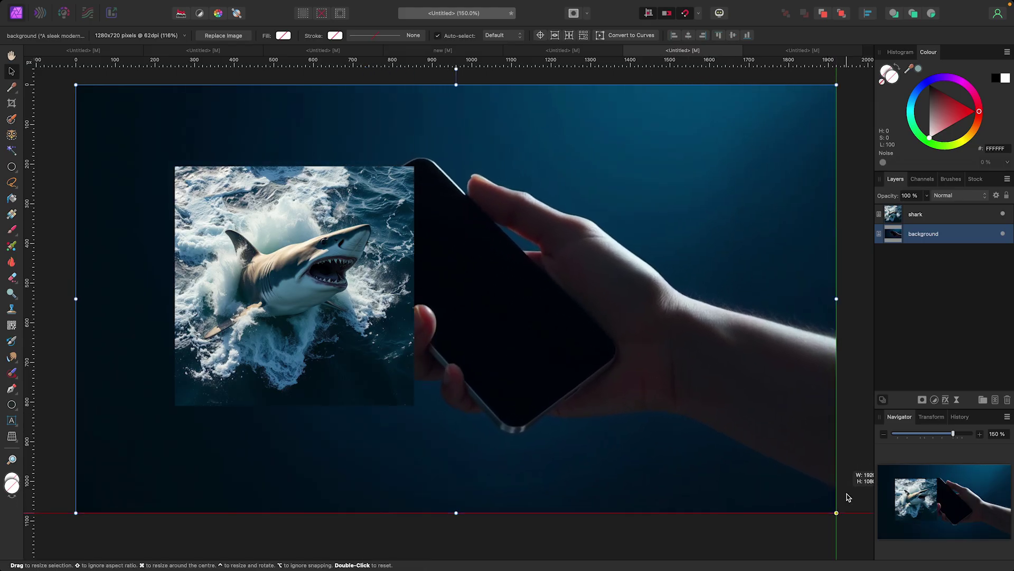
Enlarge the shark image and move it over the phone
click(321, 260)
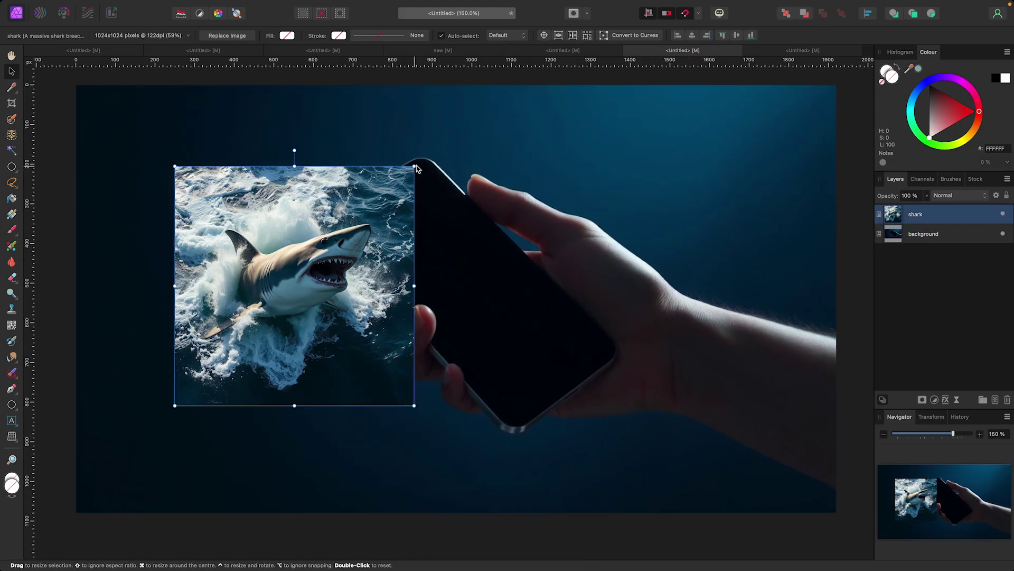
drag(415, 167, 523, 58)
drag(349, 164, 486, 234)
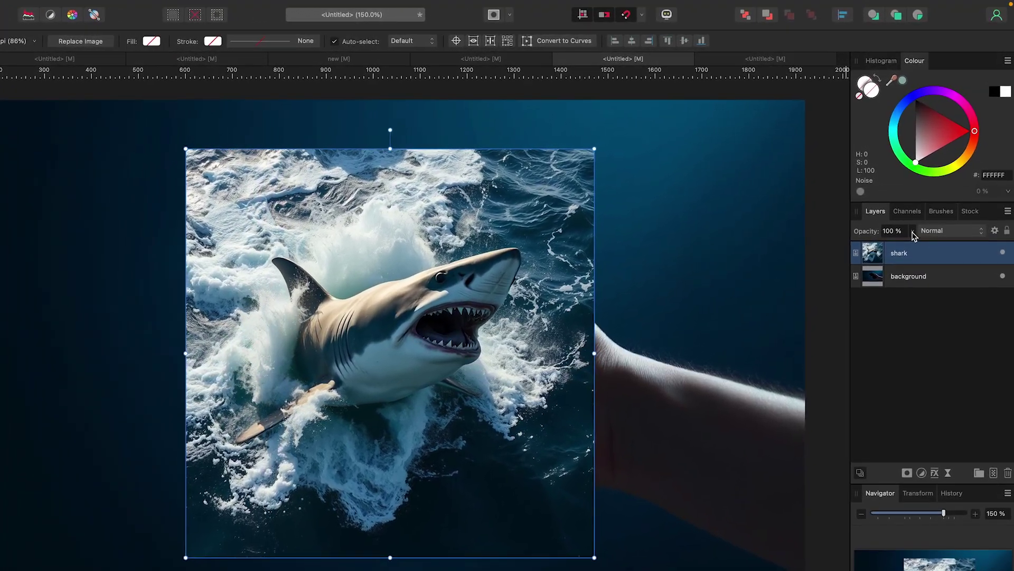
Lower the shark layer's opacity to 40% and rotate the image slightly counter-clockwise over the phone
click(914, 229)
drag(911, 248, 848, 250)
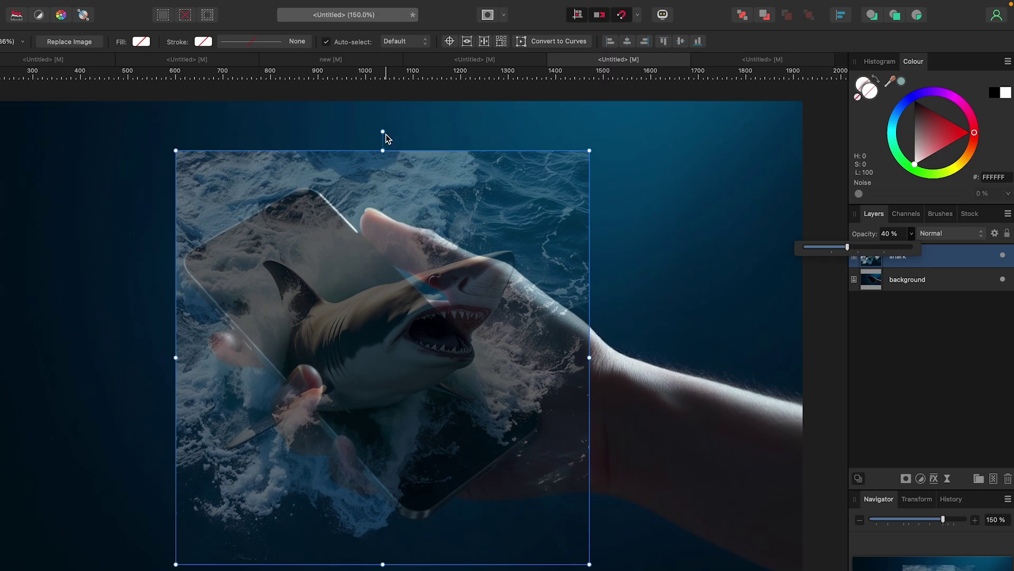
drag(383, 132, 383, 241)
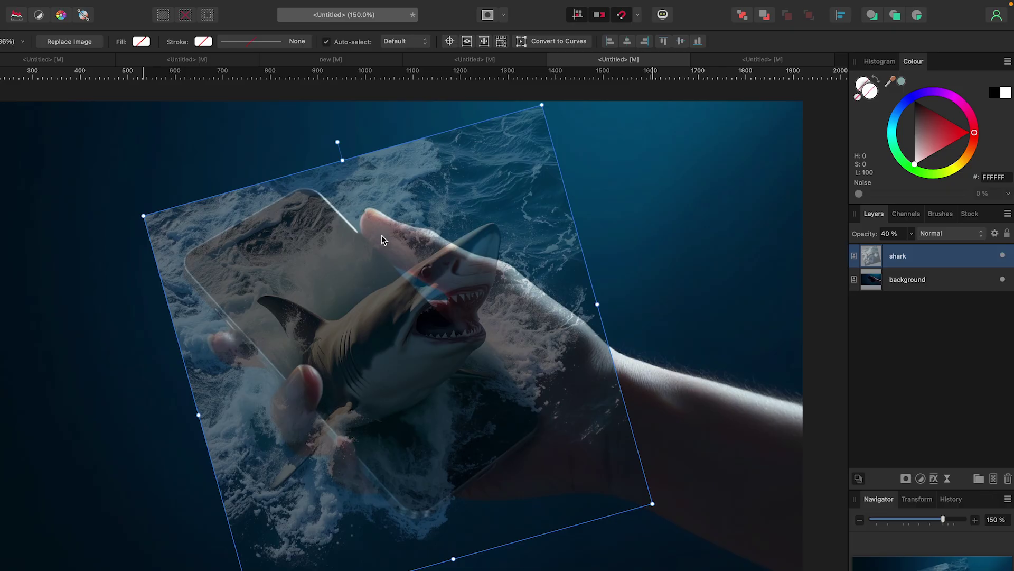
Set the shark layer's opacity back to 100% and deselect it
click(912, 234)
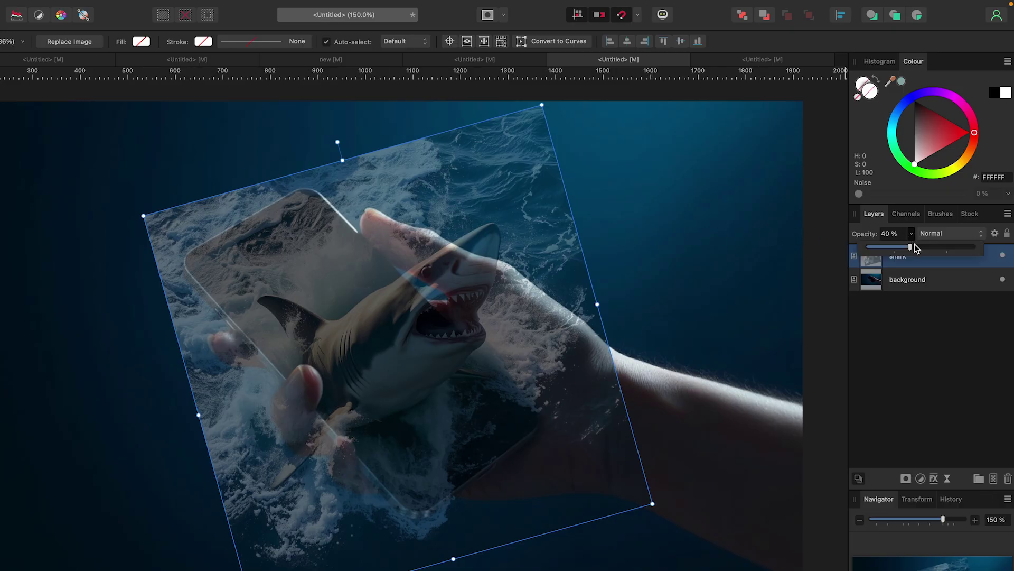
drag(910, 248, 978, 247)
click(814, 250)
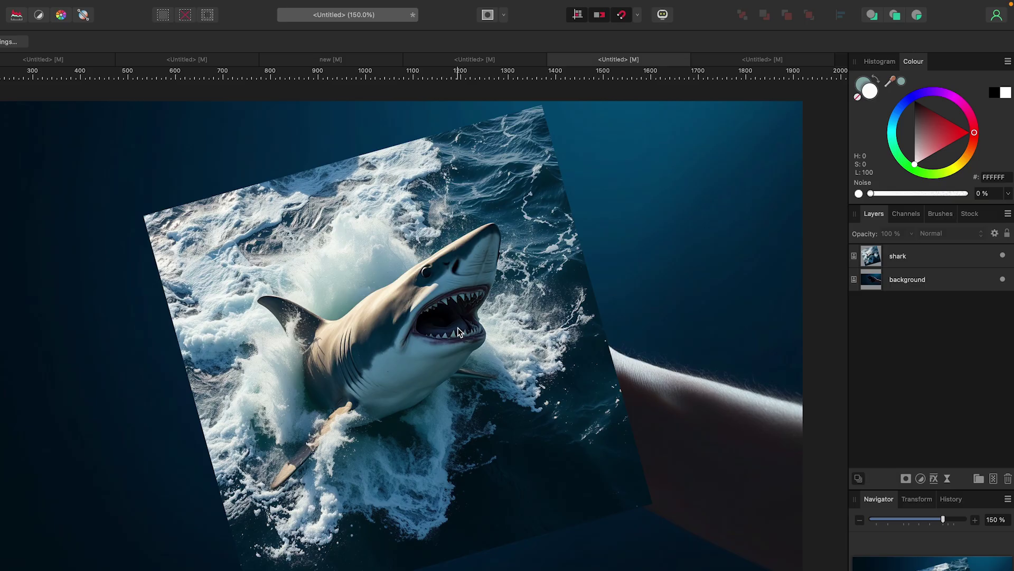
Add an empty mask to the shark layer to hide the whole image
click(901, 261)
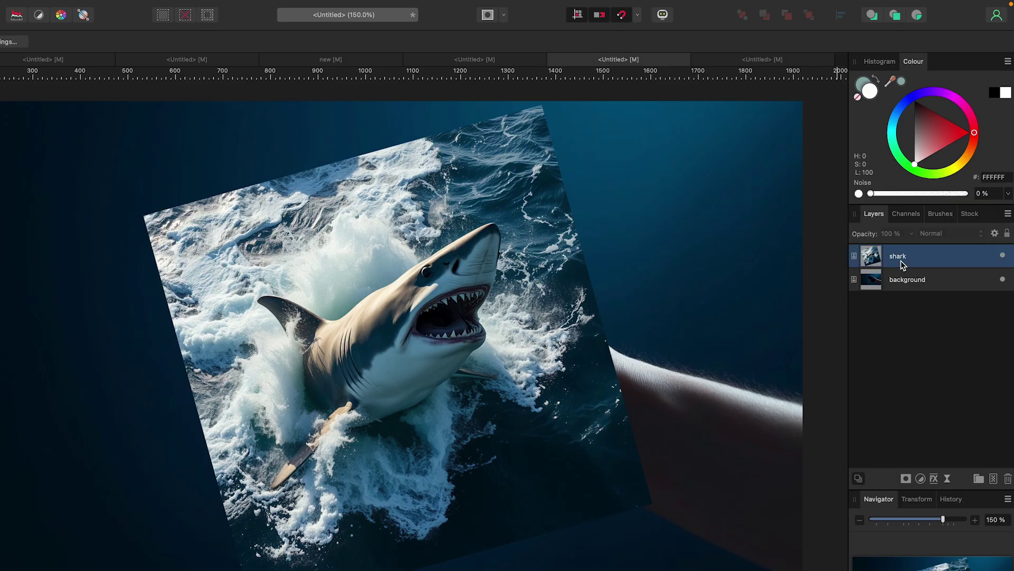
click(906, 478)
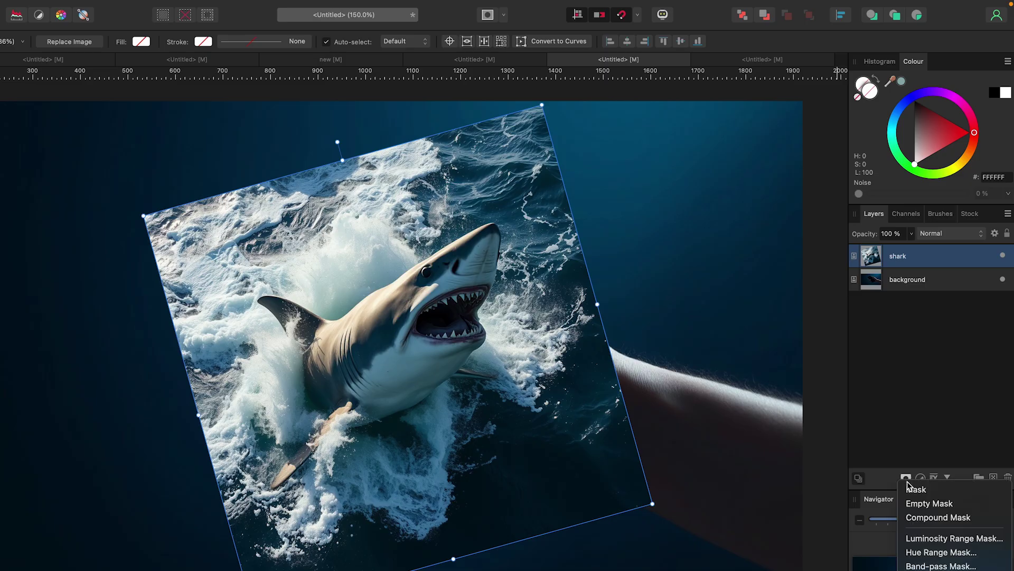
click(939, 505)
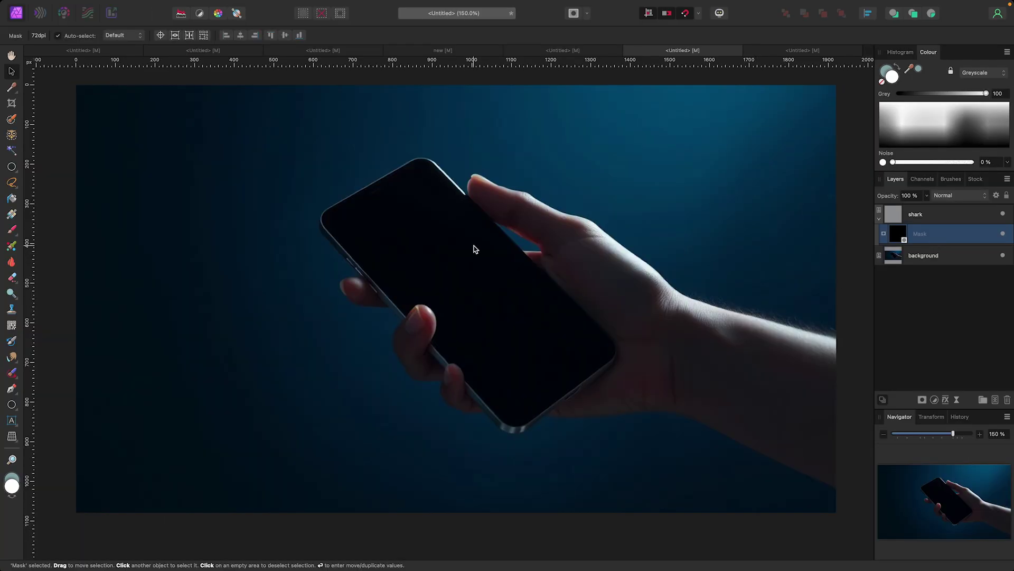
Take the Paint Brush tool and set its colour to white (Grey 100) for painting on the shark mask
click(11, 229)
drag(309, 228, 318, 233)
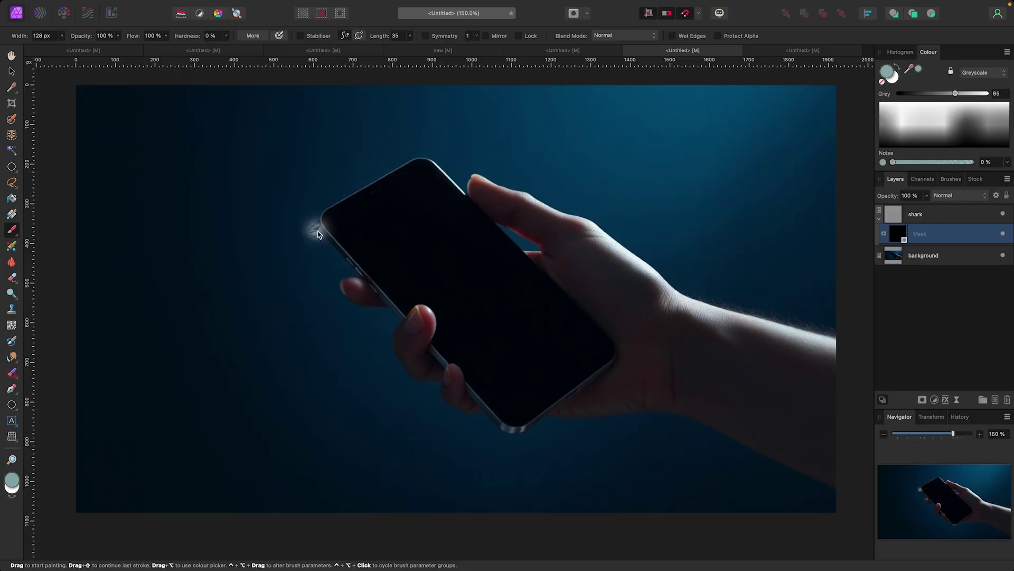
key(super+z)
drag(955, 94, 898, 94)
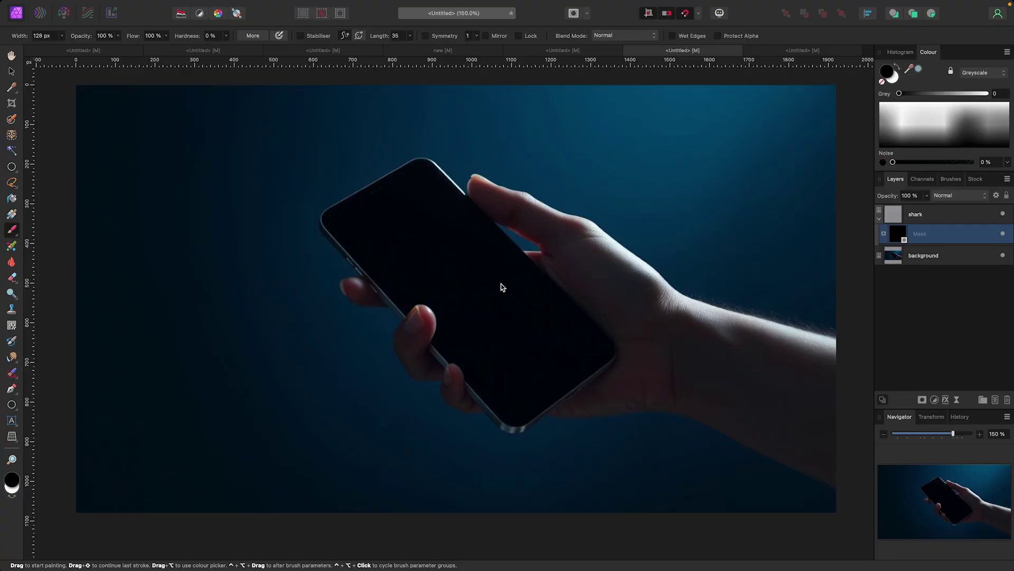
drag(909, 95, 1006, 96)
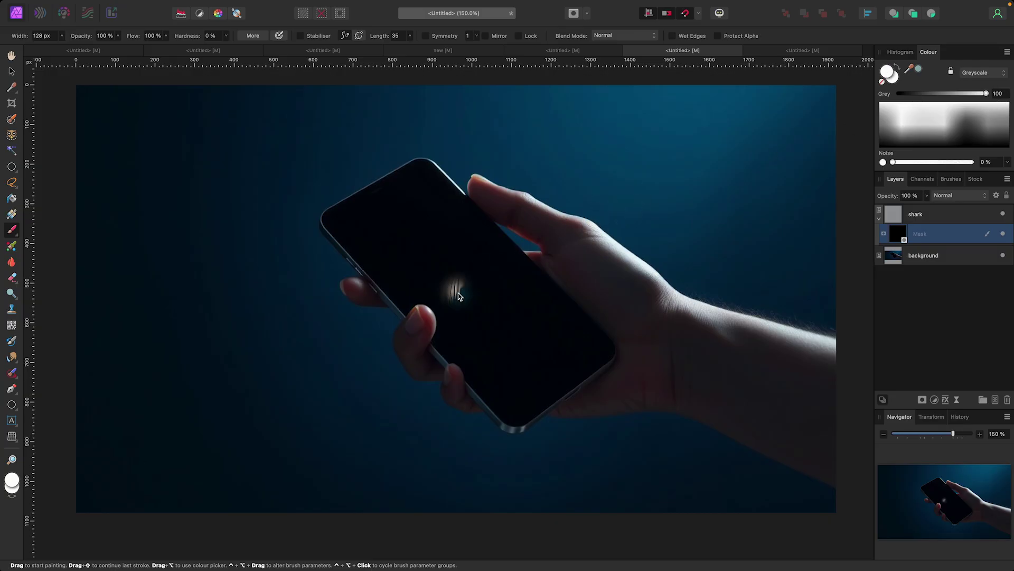
Paint white on the mask with the 128 px brush to reveal the shark and the water across the phone's screen
mouse_move(462, 289)
mouse_down()
mouse_move(479, 261)
mouse_move(478, 283)
mouse_move(508, 239)
mouse_move(570, 204)
mouse_move(566, 225)
mouse_move(510, 277)
mouse_move(556, 258)
mouse_move(579, 198)
mouse_up()
mouse_move(527, 264)
mouse_down()
mouse_move(456, 326)
mouse_move(465, 323)
mouse_move(455, 302)
mouse_move(399, 284)
mouse_move(348, 219)
mouse_move(415, 180)
mouse_move(473, 245)
mouse_move(419, 234)
mouse_move(416, 247)
mouse_move(401, 248)
mouse_move(454, 297)
mouse_move(453, 282)
mouse_move(417, 279)
mouse_up()
mouse_move(456, 334)
mouse_down()
mouse_move(457, 356)
mouse_move(502, 402)
mouse_move(553, 388)
mouse_move(592, 359)
mouse_move(555, 301)
mouse_move(529, 370)
mouse_move(502, 323)
mouse_move(489, 352)
mouse_move(504, 373)
mouse_up()
mouse_move(542, 315)
mouse_down()
mouse_move(465, 248)
mouse_move(344, 225)
mouse_move(426, 264)
mouse_up()
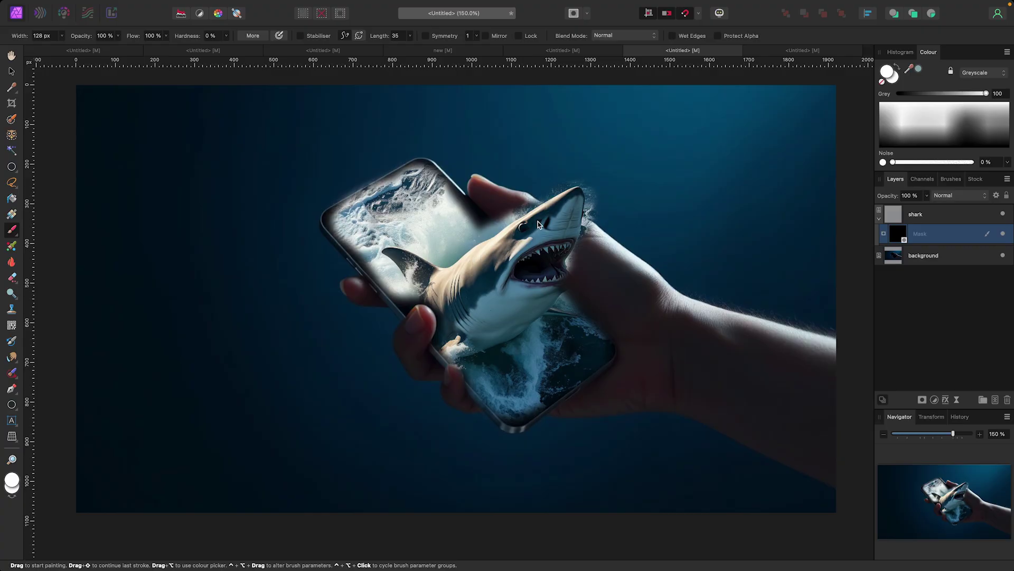
drag(420, 315, 417, 285)
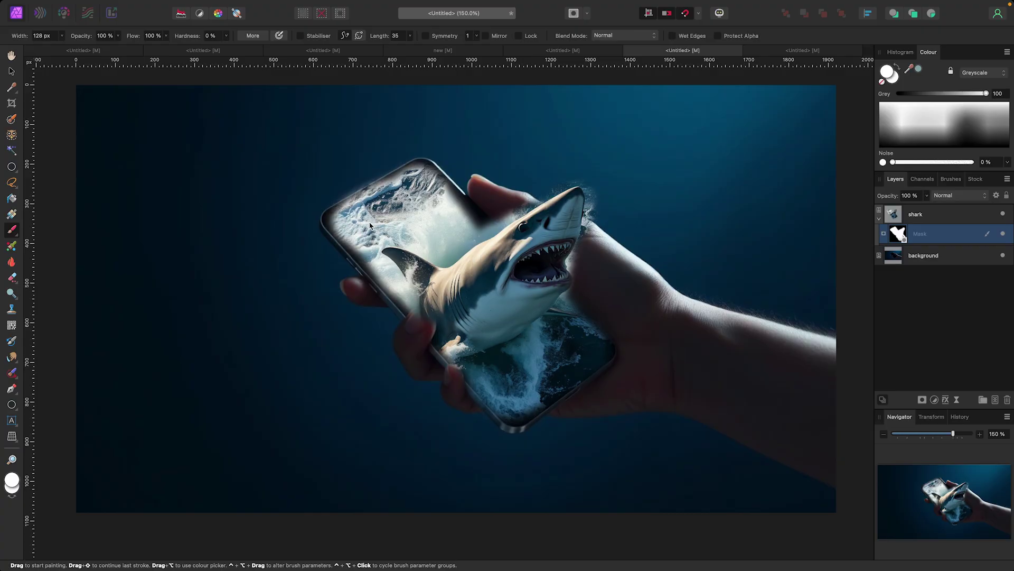
Switch the brush to black and paint the shark image off the large fingertip overlapping the phone's edge
scroll(369, 226, up, 5)
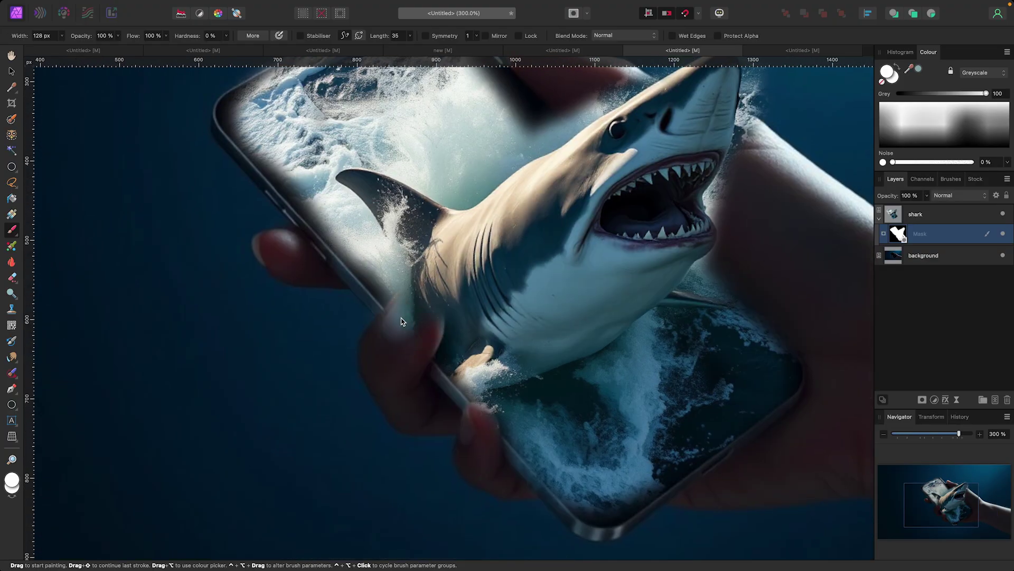
key(x)
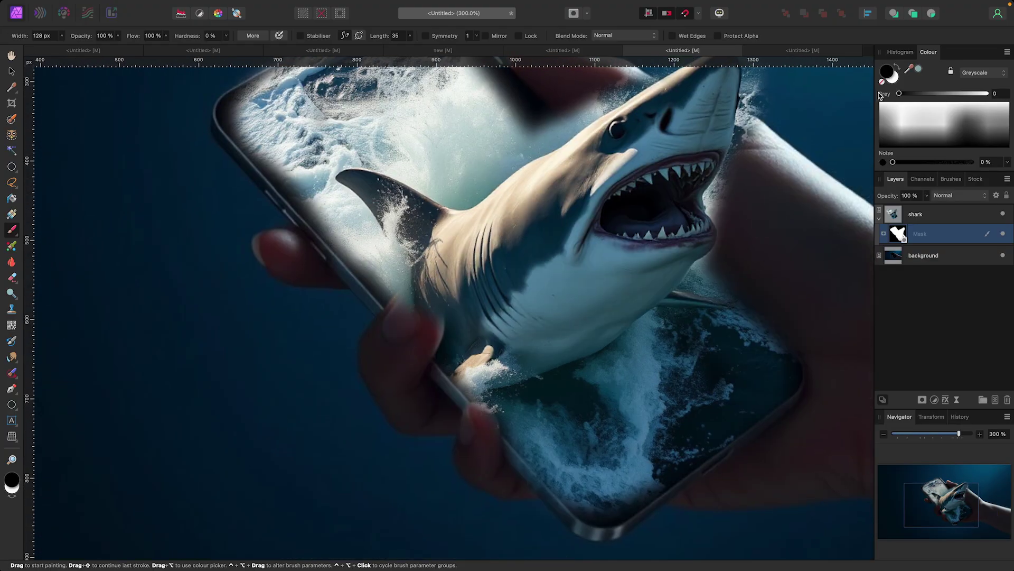
drag(423, 280, 416, 327)
Try black brush dabs and a short stroke on the water near the shark's dorsal fin, undoing the dabs
scroll(363, 250, up, 5)
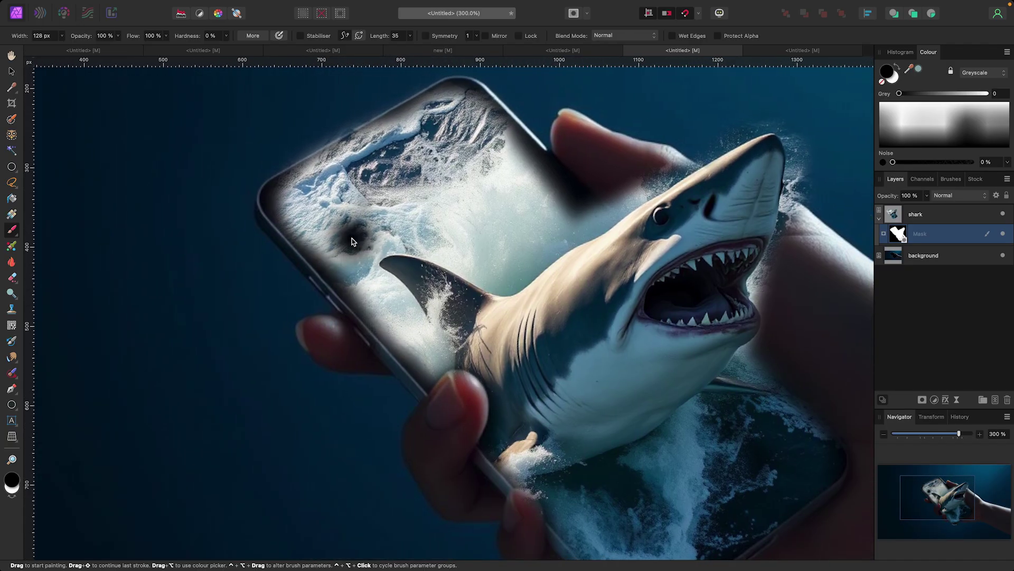
key(super+z)
click(354, 228)
key(super+z)
click(374, 221)
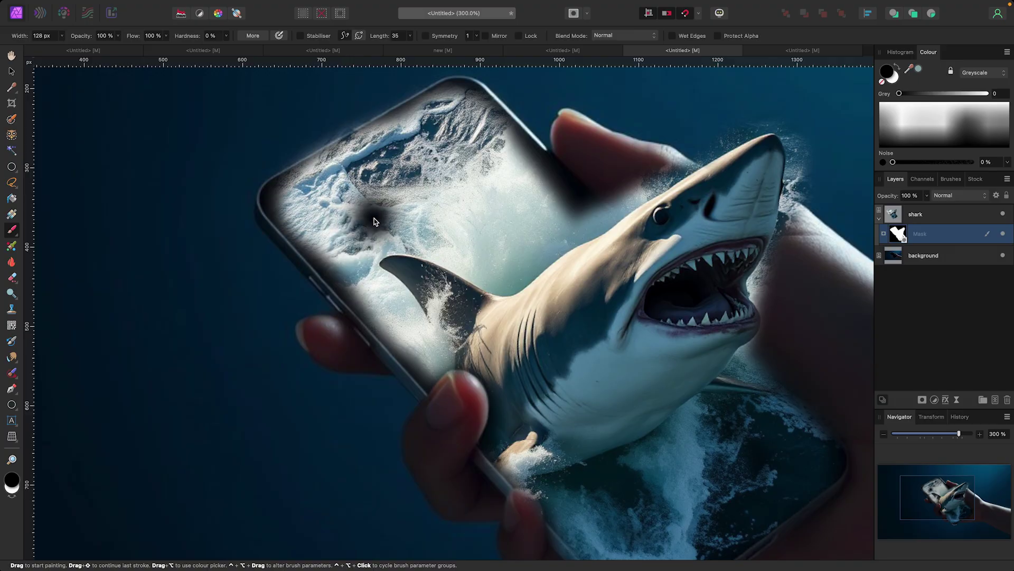
key(super+z)
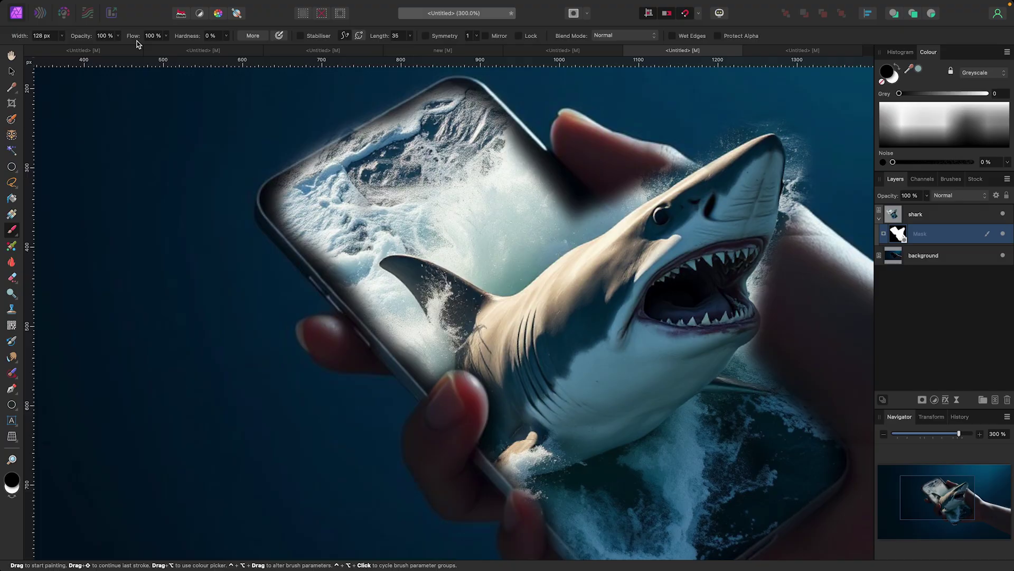
click(319, 171)
key(super+z)
click(333, 208)
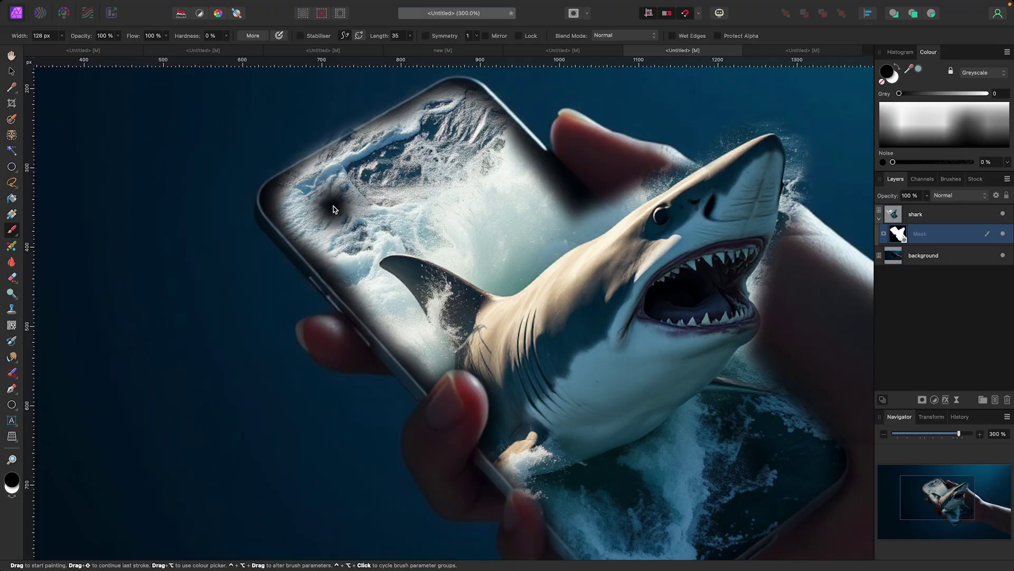
key(super+z)
click(333, 238)
key(super+z)
drag(334, 242, 367, 277)
click(423, 238)
key(super+z)
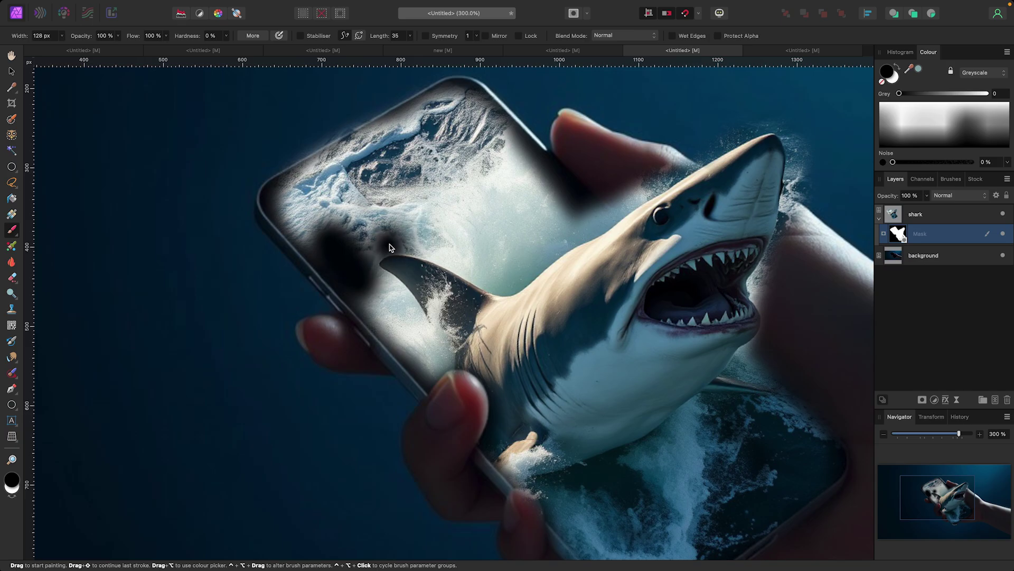
Set the brush to Grey 94 and paint over the black patch beside the dorsal fin to restore the water
drag(899, 93, 982, 94)
mouse_move(328, 222)
mouse_down()
mouse_move(370, 285)
mouse_move(348, 296)
mouse_move(326, 234)
mouse_up()
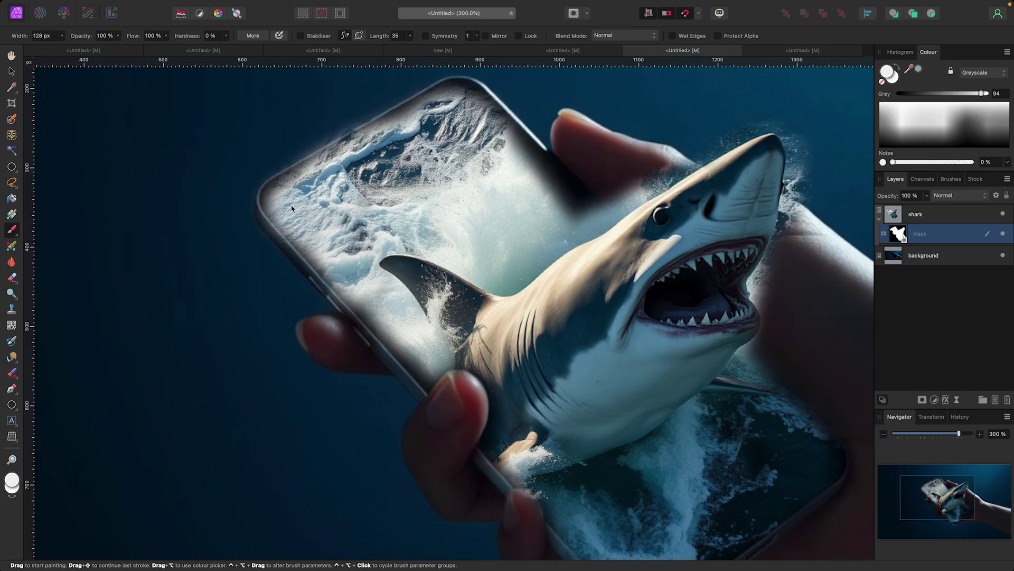
Set the brush opacity to 65% and width to 66.8 px, and extend the water to the phone's left edge and upper-left corner
key(super+plus)
scroll(292, 210, up, 4)
scroll(292, 210, left, 5)
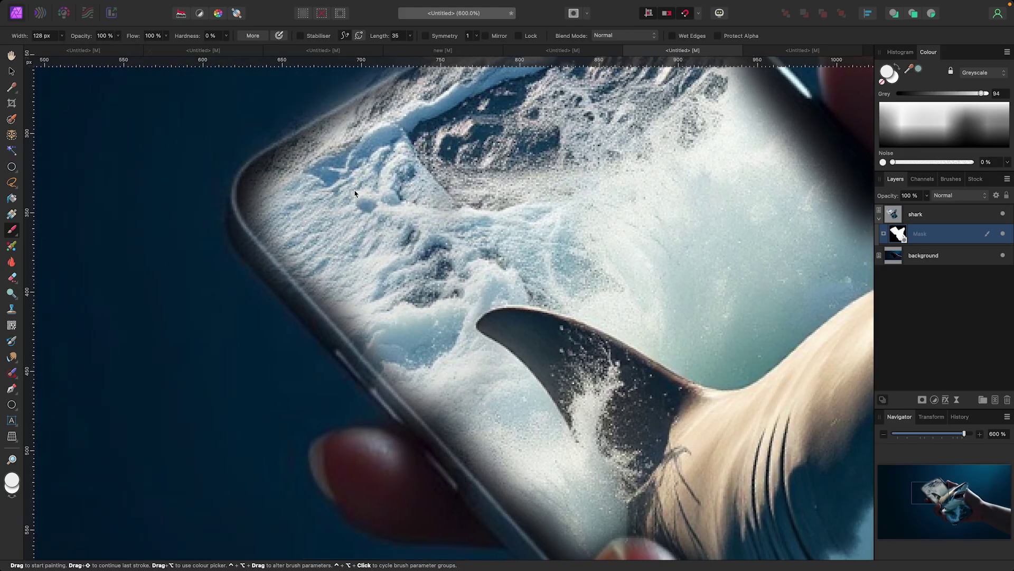
click(118, 35)
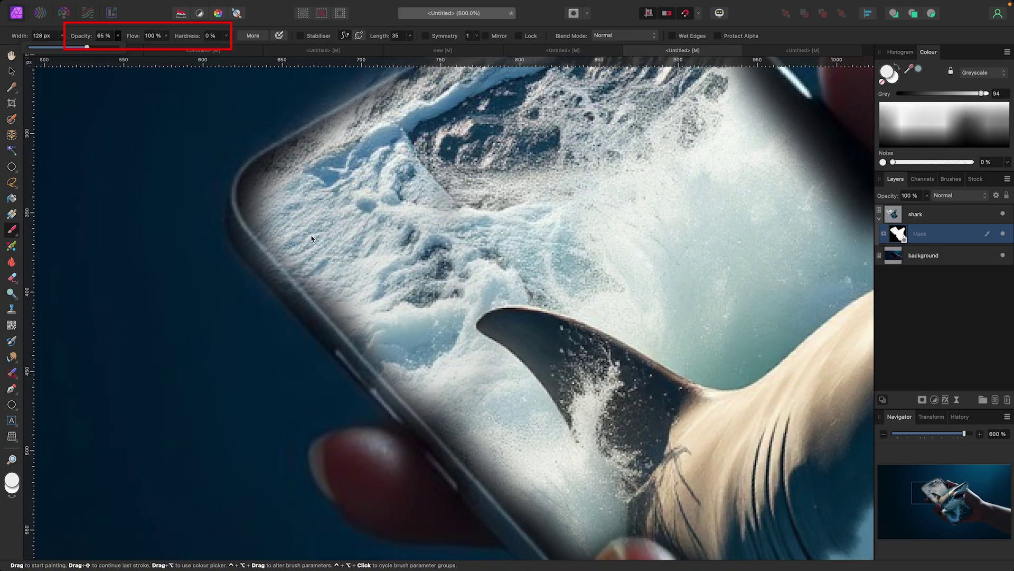
drag(322, 238, 353, 273)
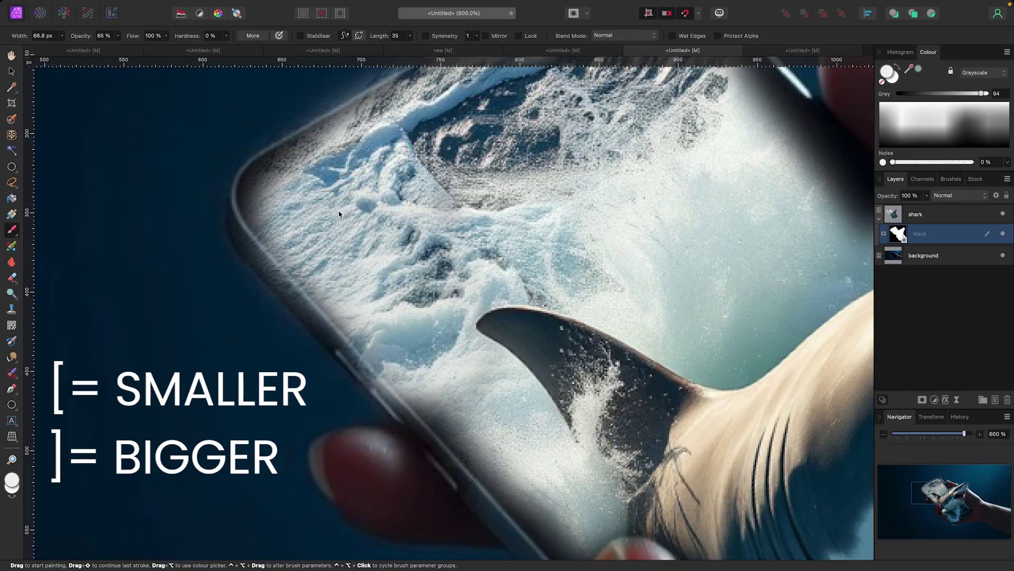
scroll(338, 214, up, 2)
mouse_move(294, 207)
mouse_down()
mouse_move(285, 213)
mouse_move(380, 130)
mouse_move(449, 148)
mouse_up()
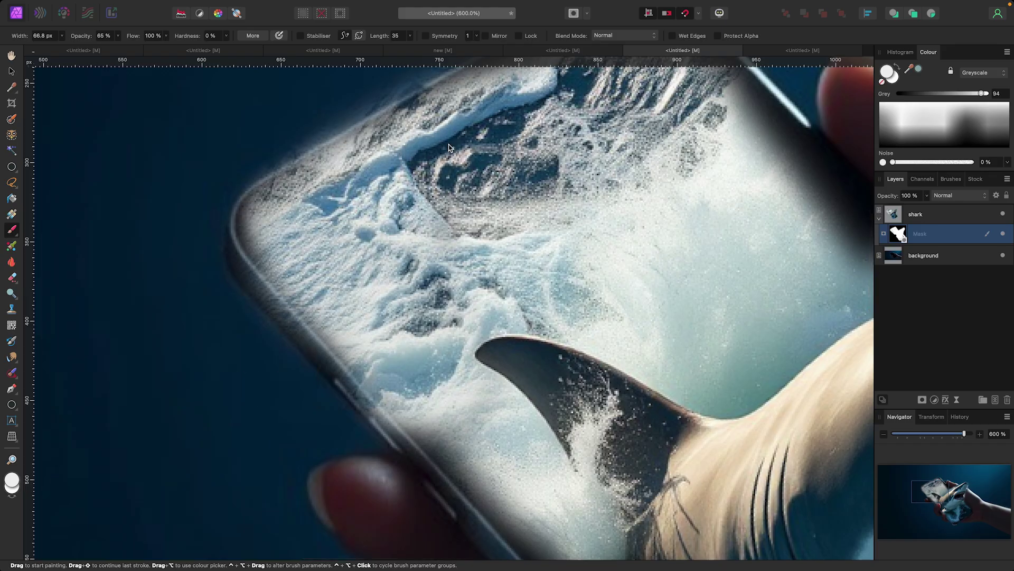
Reveal the water along the phone's top edge and down its right edge beside the index finger
scroll(448, 148, up, 5)
scroll(449, 147, right, 3)
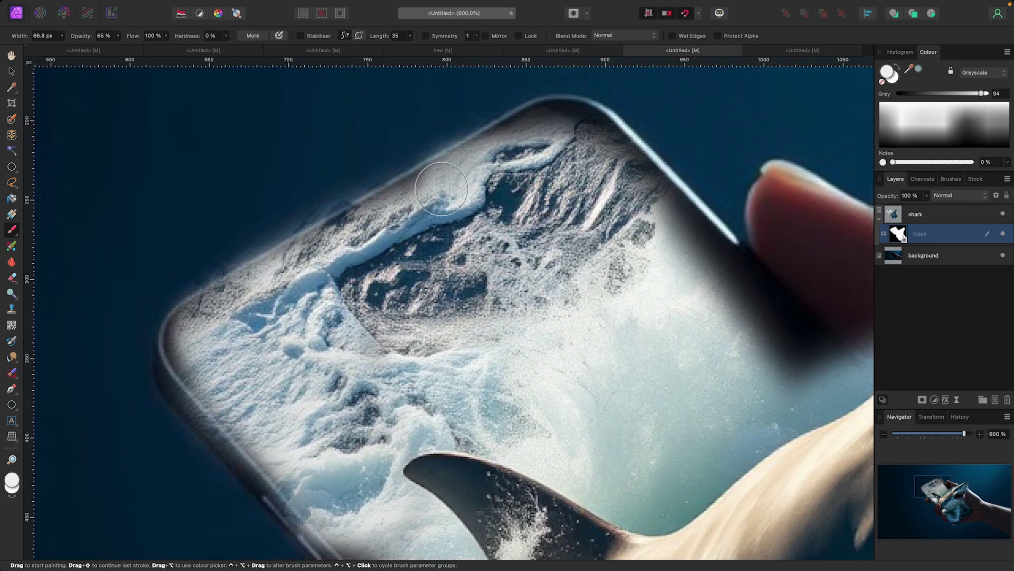
mouse_move(441, 189)
mouse_down()
mouse_move(554, 135)
mouse_move(574, 140)
mouse_move(566, 128)
mouse_move(592, 142)
mouse_move(579, 131)
mouse_move(816, 351)
mouse_move(750, 319)
mouse_move(818, 372)
mouse_move(763, 347)
mouse_up()
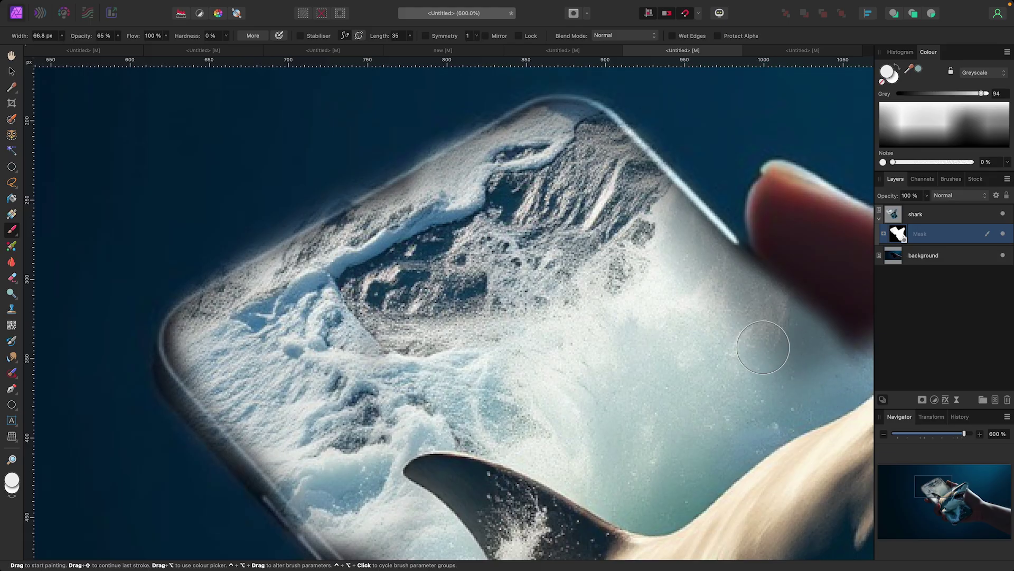
Reveal the shark's pectoral fin and its splash extending out of the phone between the two lower fingers
scroll(616, 328, down, 10)
scroll(593, 328, right, 3)
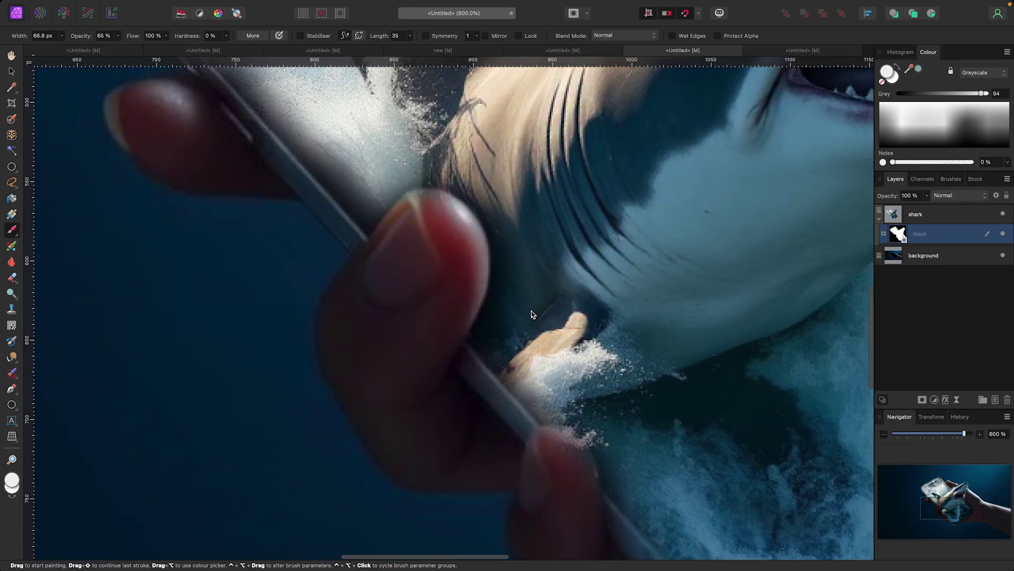
scroll(529, 311, down, 5)
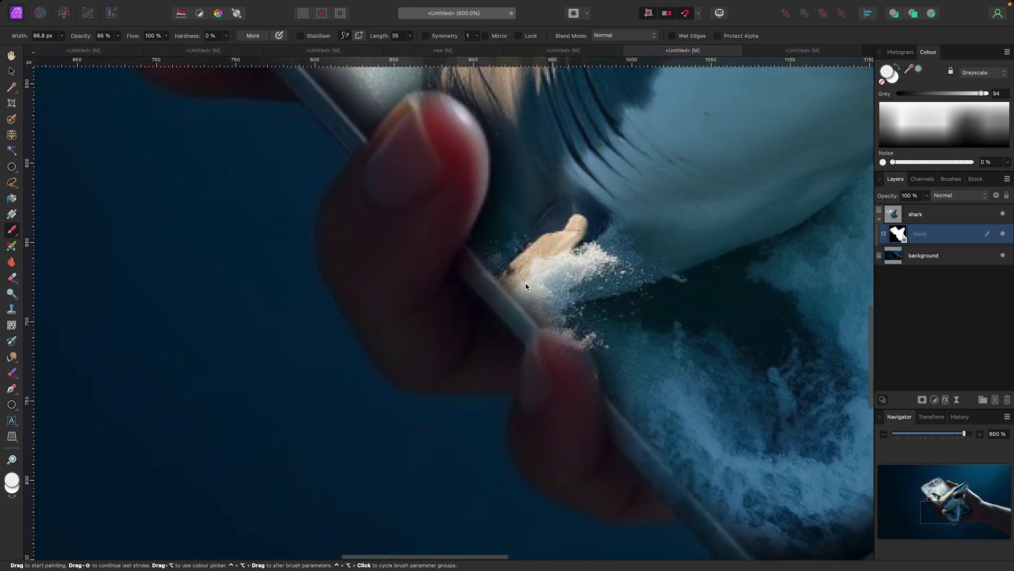
mouse_move(526, 286)
mouse_down()
mouse_move(437, 364)
mouse_move(441, 376)
mouse_move(416, 399)
mouse_up()
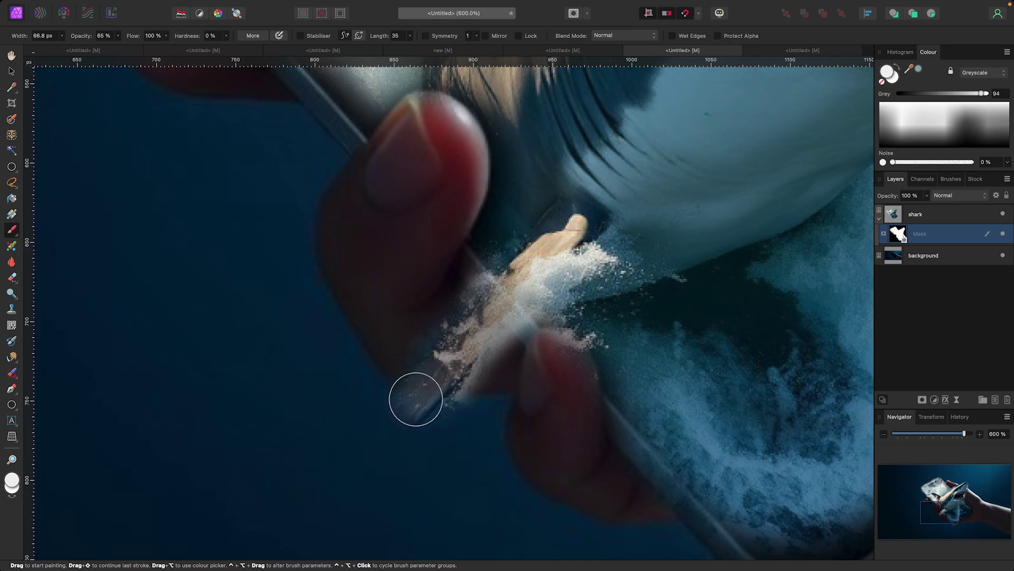
scroll(415, 399, down, 7)
scroll(416, 399, left, 2)
mouse_move(475, 236)
mouse_down()
mouse_move(351, 351)
mouse_move(452, 267)
mouse_move(418, 338)
mouse_move(317, 349)
mouse_move(460, 253)
mouse_move(509, 206)
mouse_move(560, 148)
mouse_move(529, 127)
mouse_up()
Paint the water over the phone's lower-left edge and beyond its bottom corner
scroll(685, 186, right, 5)
scroll(685, 186, down, 2)
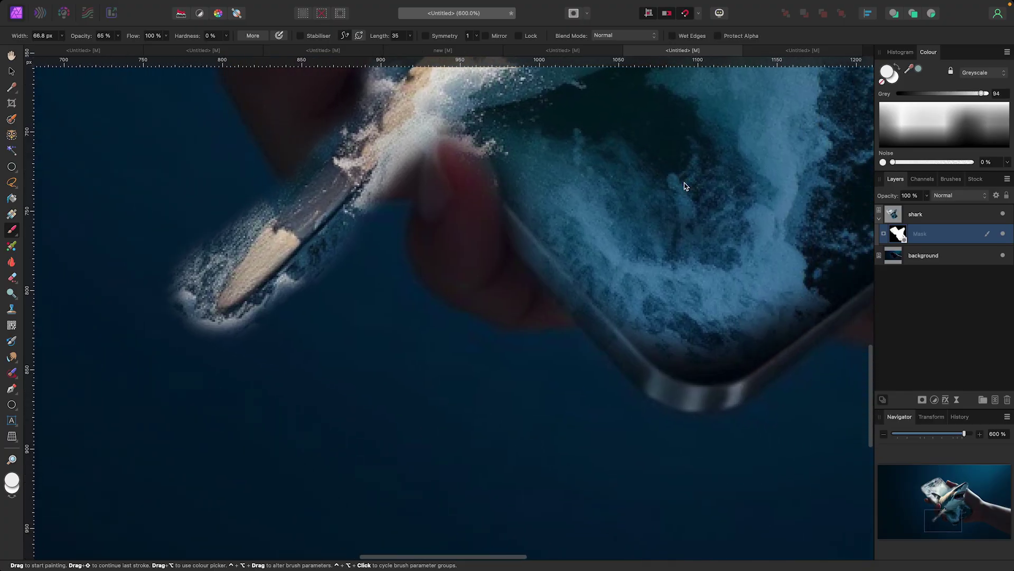
scroll(685, 186, right, 3)
scroll(684, 186, down, 2)
mouse_move(587, 296)
mouse_down()
mouse_move(600, 321)
mouse_move(629, 338)
mouse_up()
scroll(652, 242, right, 7)
scroll(652, 243, down, 3)
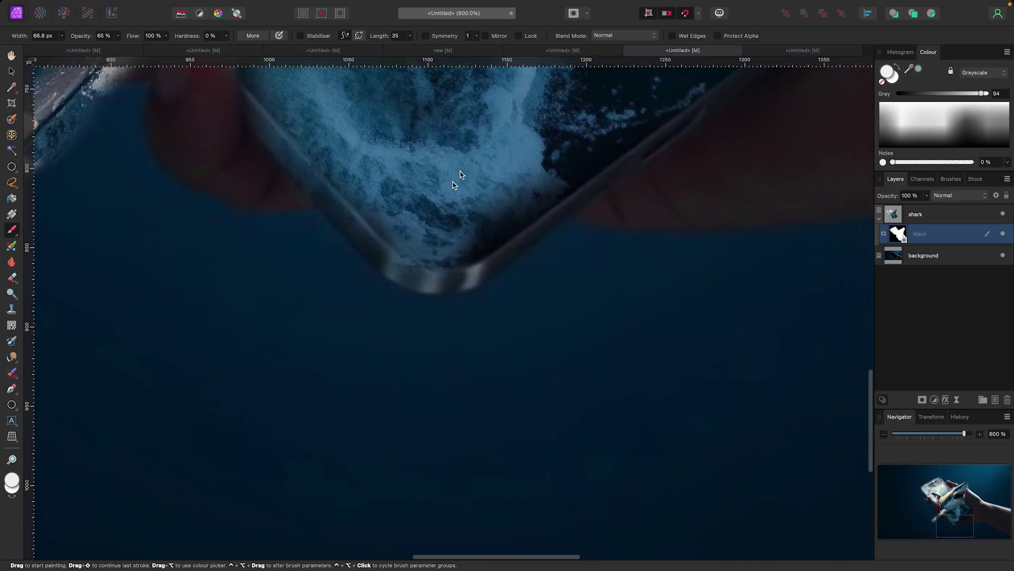
mouse_move(453, 185)
mouse_down()
mouse_move(484, 246)
mouse_move(419, 246)
mouse_move(435, 264)
mouse_move(373, 224)
mouse_move(319, 158)
mouse_move(447, 259)
mouse_move(544, 189)
mouse_move(447, 296)
mouse_up()
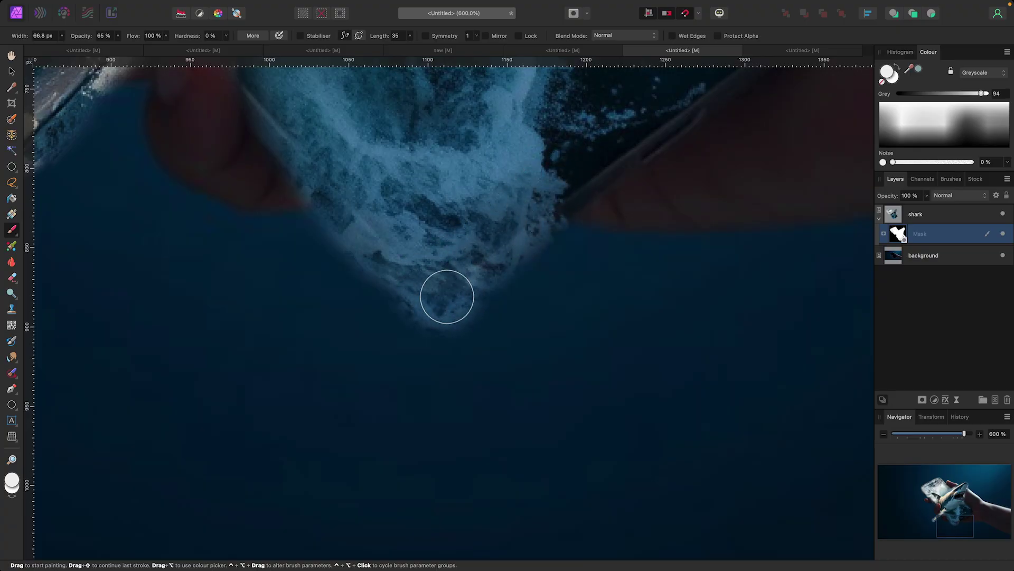
Switch the brush to black, reduce its width to 34.9 px and paint away the excess spray around the shark's snout and mouth
scroll(595, 169, right, 5)
scroll(595, 170, up, 5)
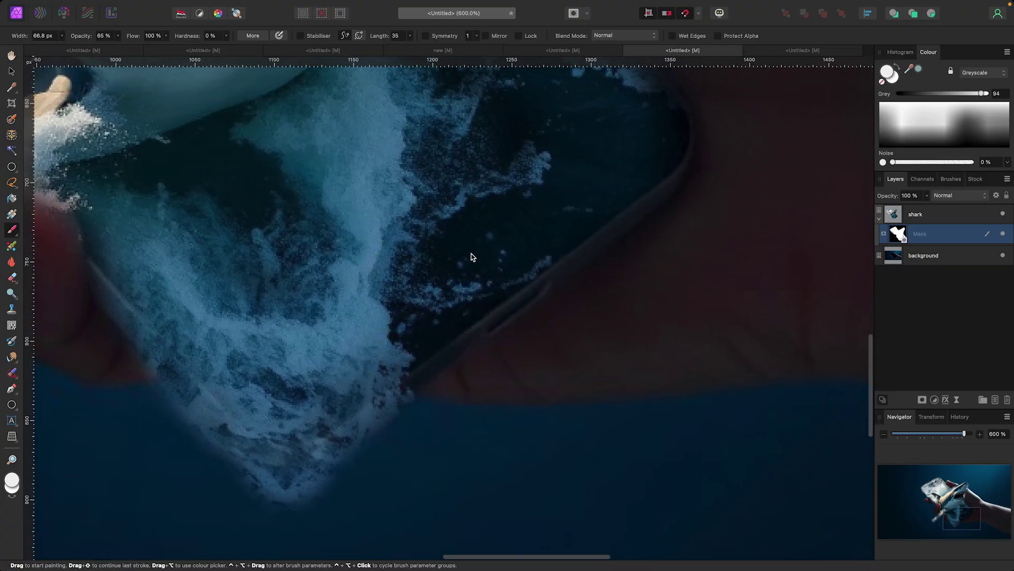
scroll(629, 169, up, 5)
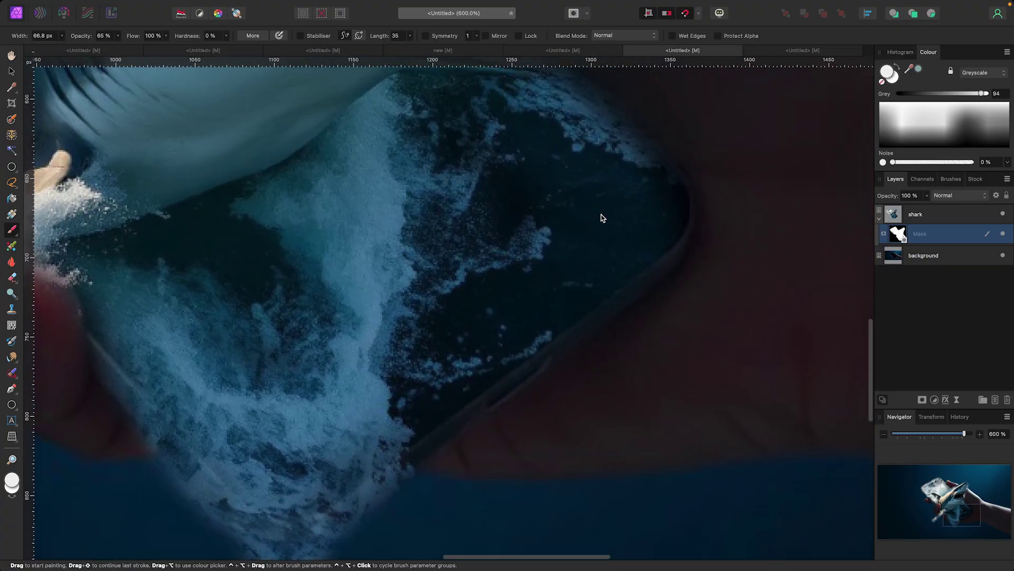
scroll(592, 175, up, 12)
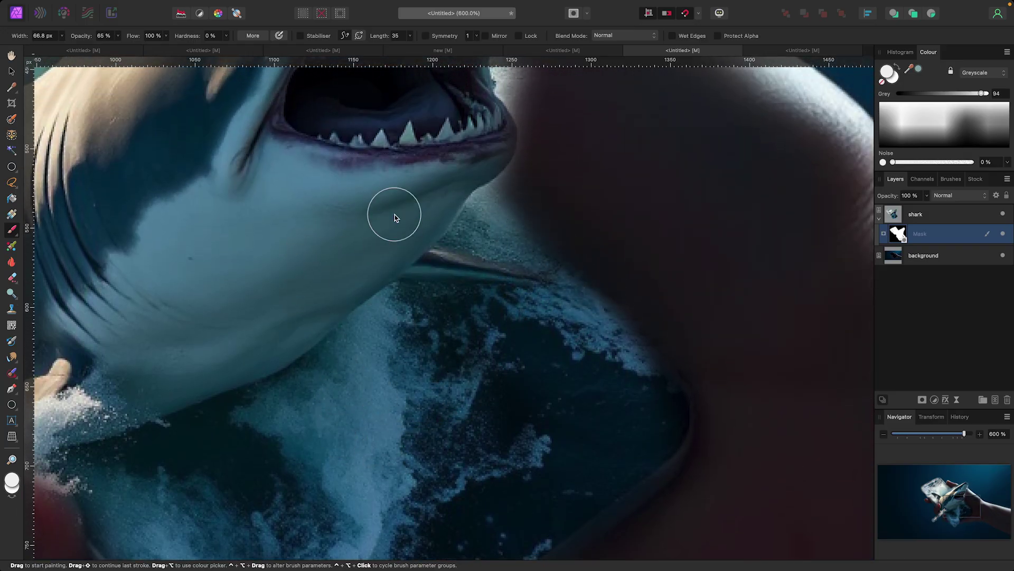
scroll(388, 326, up, 20)
scroll(453, 227, down, 3)
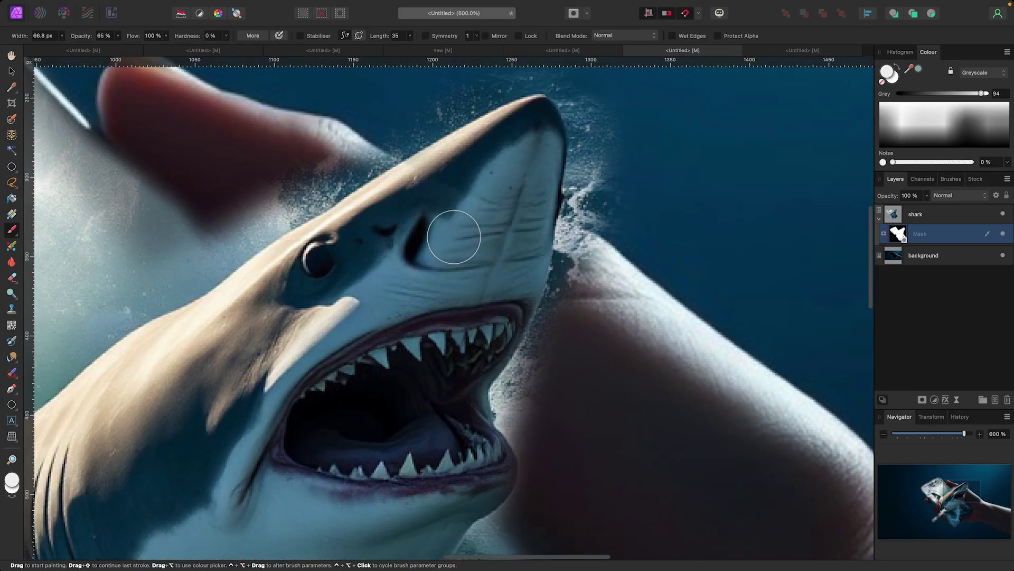
scroll(442, 139, up, 2)
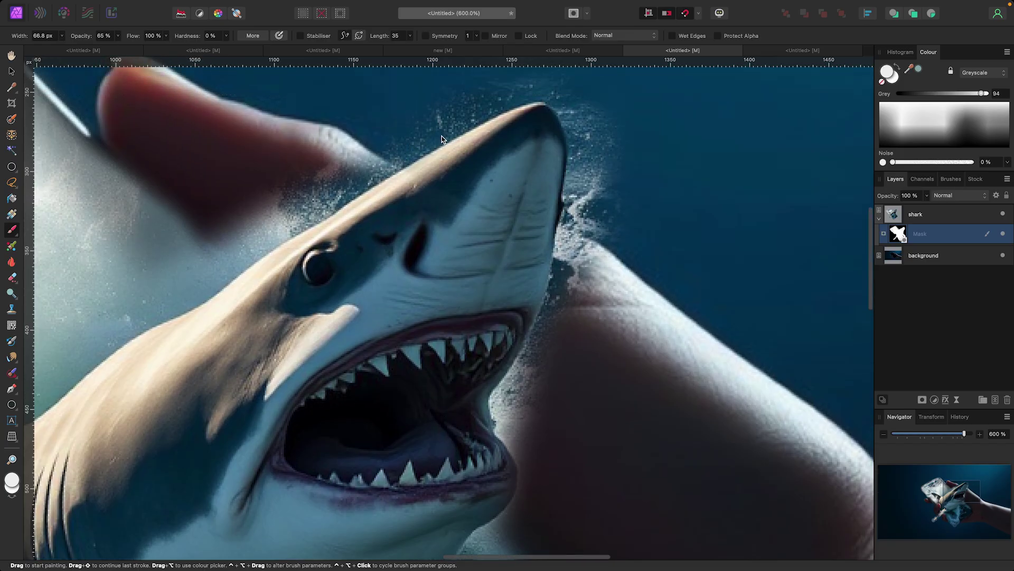
key(x)
scroll(434, 125, up, 2)
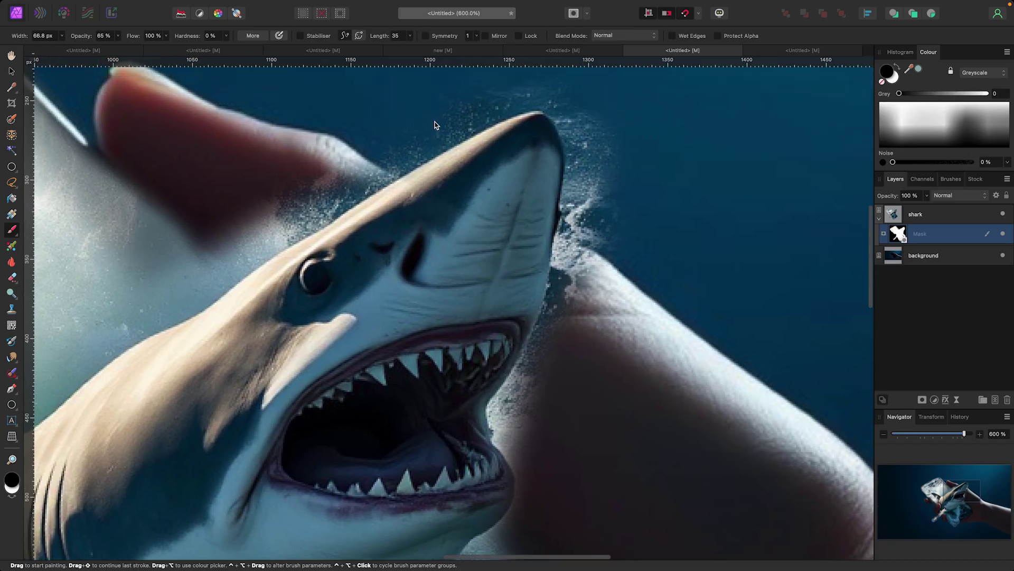
key(bracketleft)
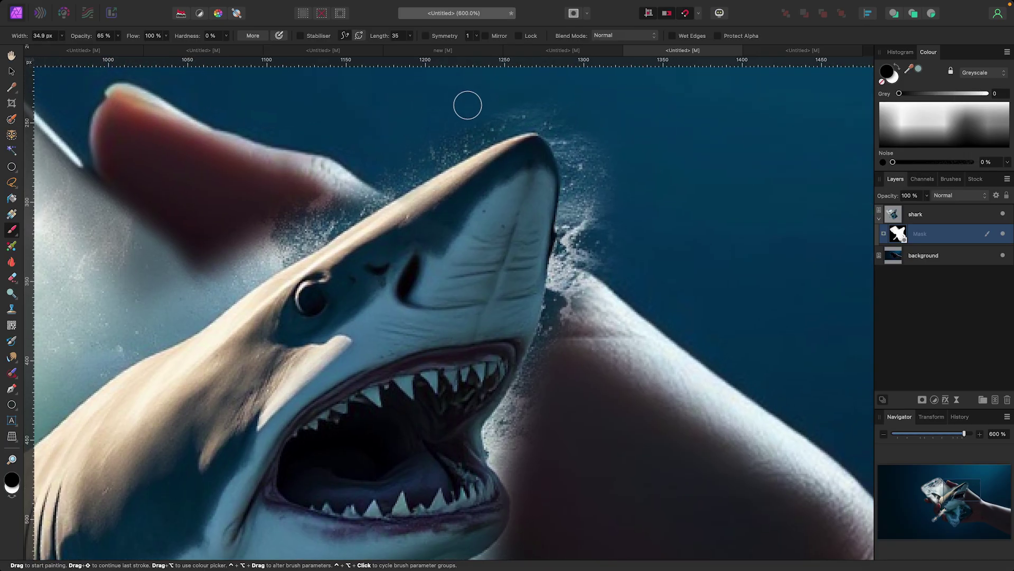
mouse_move(603, 175)
mouse_down()
mouse_move(574, 347)
mouse_move(518, 436)
mouse_move(554, 351)
mouse_move(517, 425)
mouse_move(524, 477)
mouse_move(511, 422)
mouse_move(506, 454)
mouse_move(556, 326)
mouse_move(595, 169)
mouse_up()
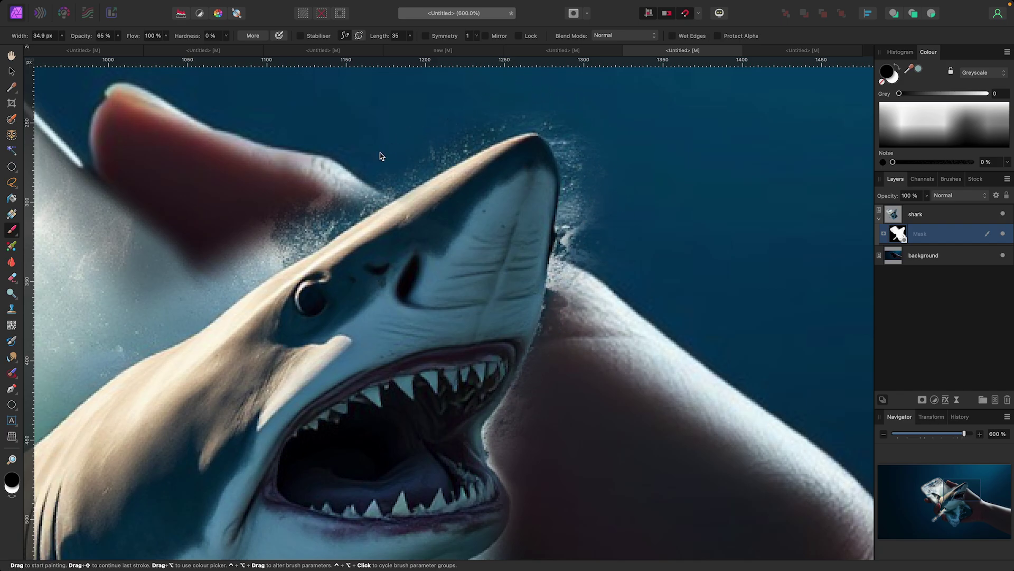
Try to paint away the water along the phone's right edge below the index finger, and undo the stroke
scroll(379, 156, left, 6)
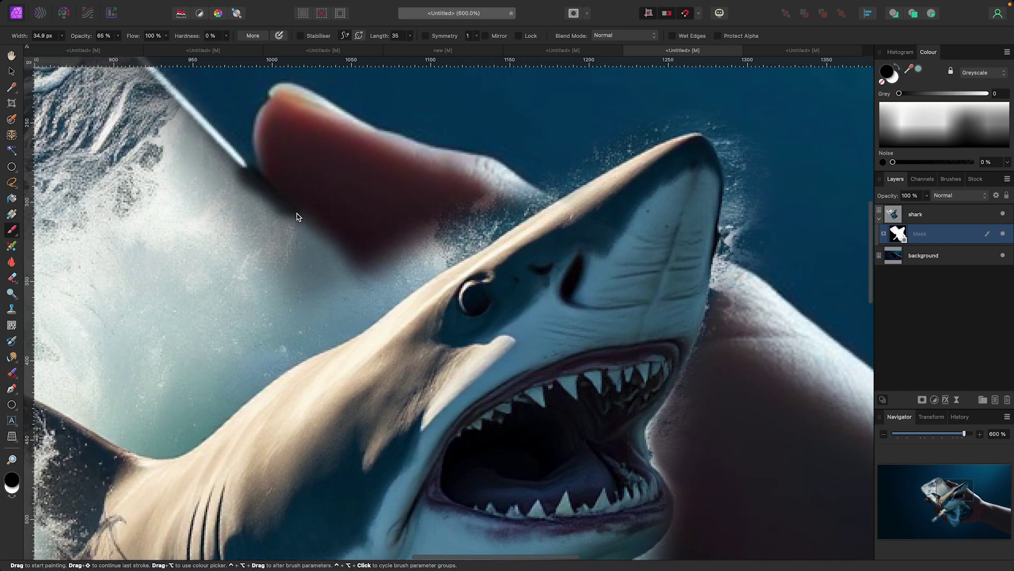
drag(297, 216, 356, 270)
key(ctrl+z)
click(265, 241)
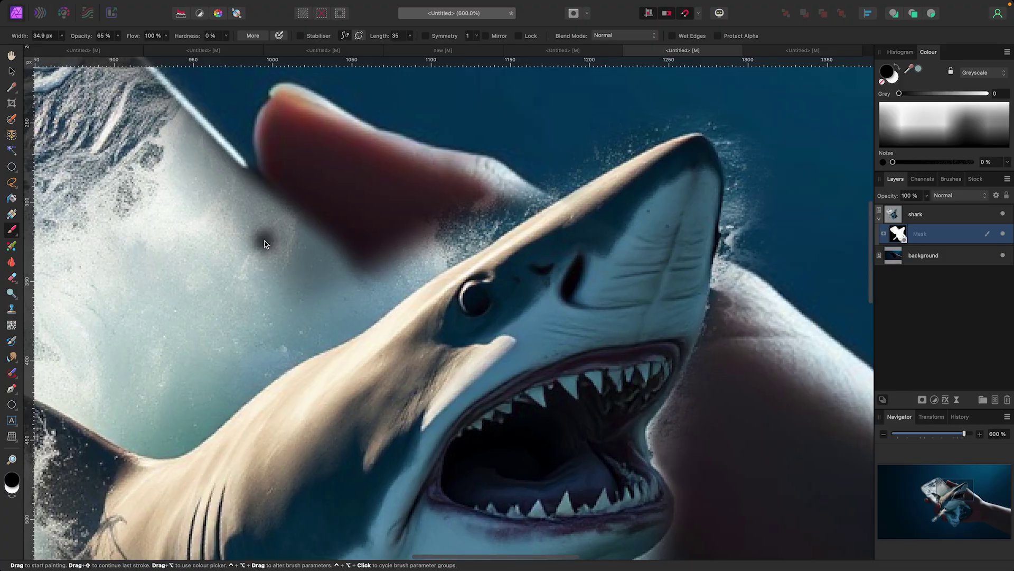
scroll(264, 243, down, 5)
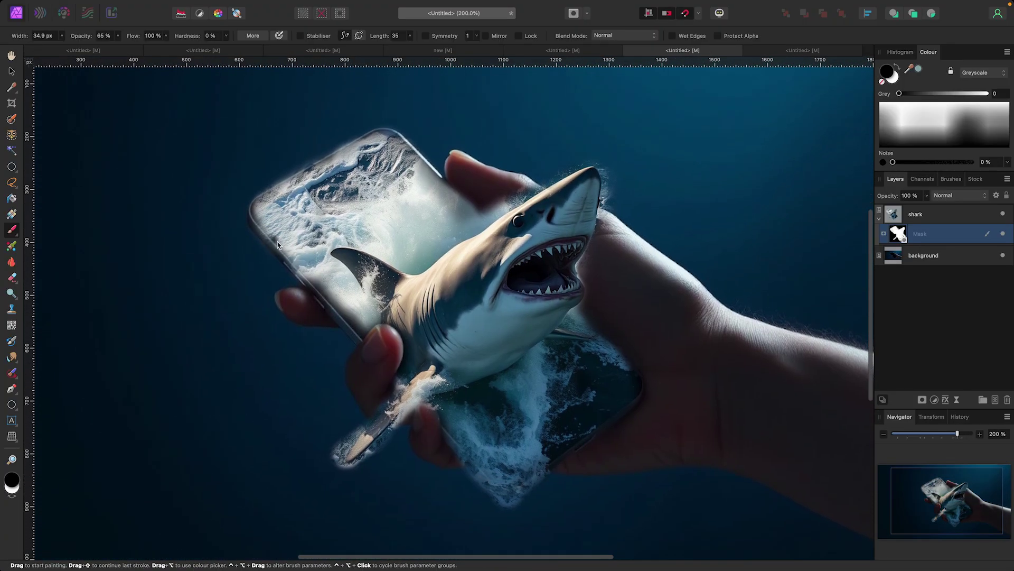
Switch the brush to white, enlarge it to 80.7 px and paint water over the phone's lower-left and top edges
drag(922, 97, 1013, 97)
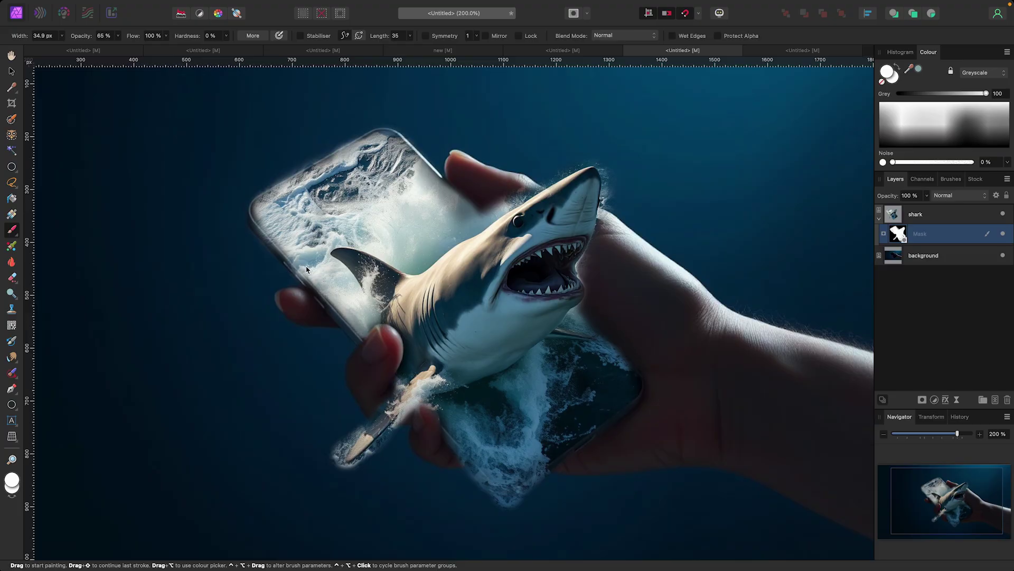
drag(298, 269, 363, 336)
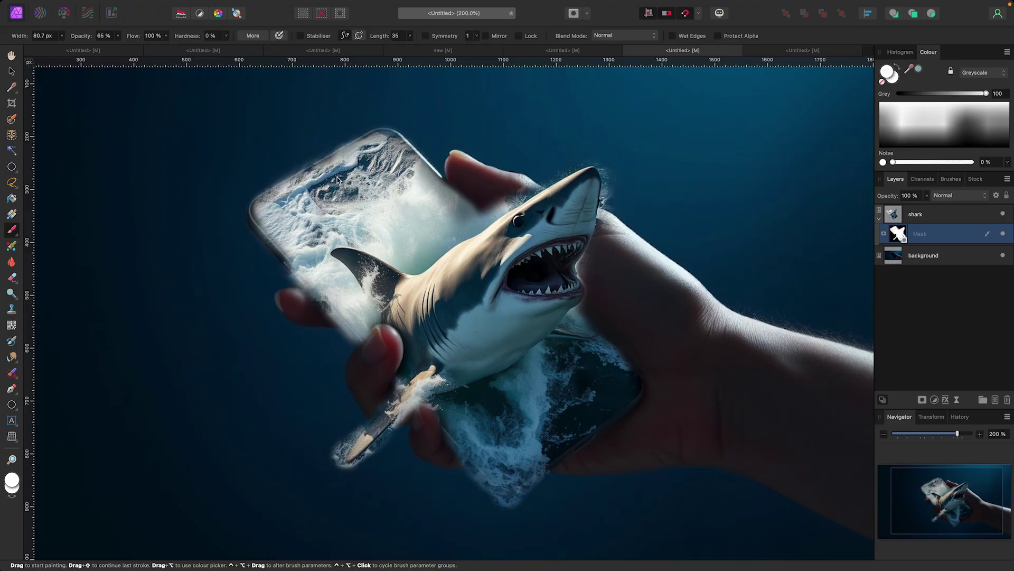
mouse_move(337, 180)
mouse_down()
mouse_move(309, 181)
mouse_move(389, 139)
mouse_move(473, 226)
mouse_up()
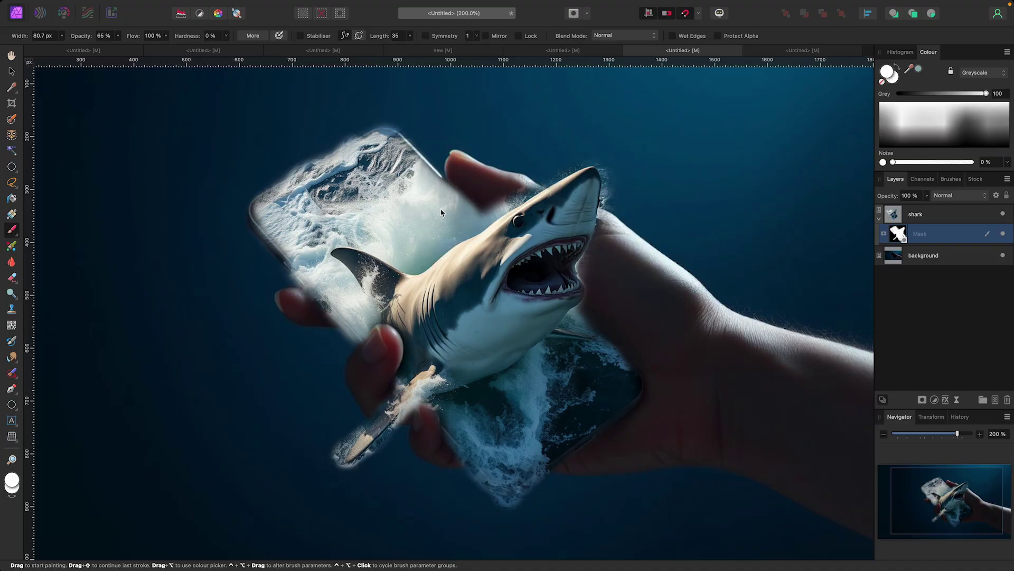
Switch the brush to black, reduce its width to 35.8 px and paint away the excess spray around the pectoral fin's tip
key(d)
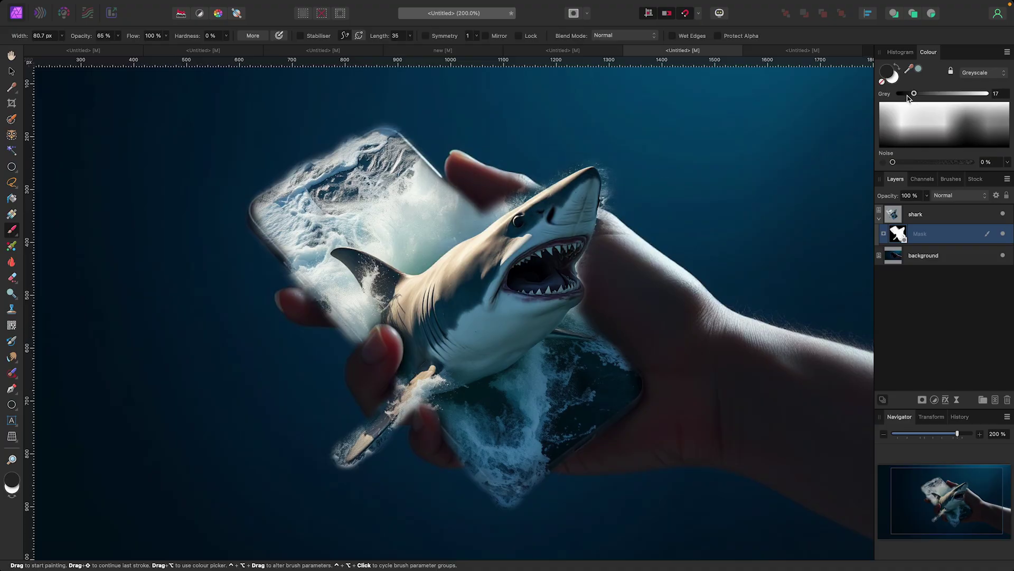
key(bracketleft)
key(bracketleft)
key(bracketleft)
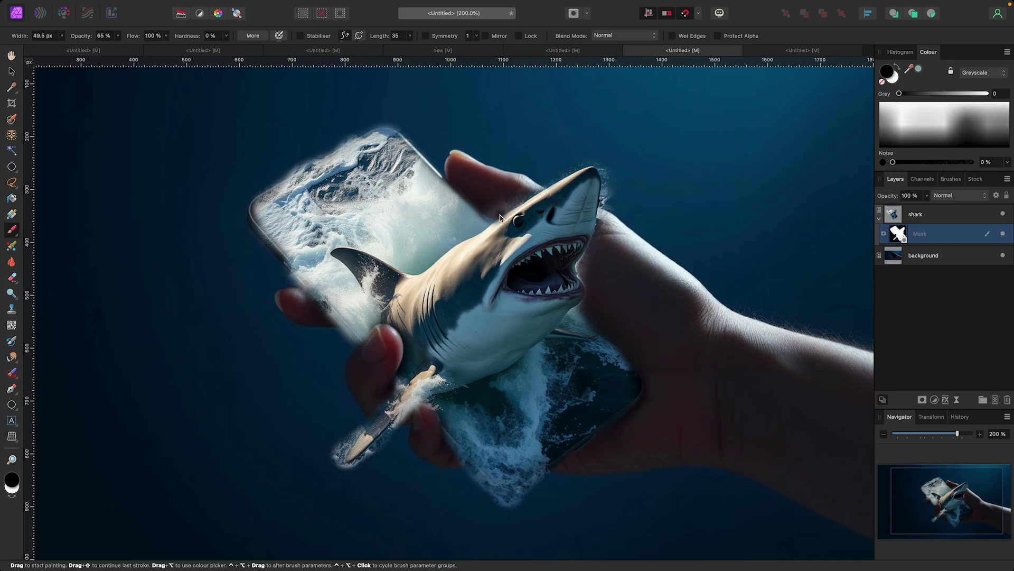
scroll(496, 214, down, 1)
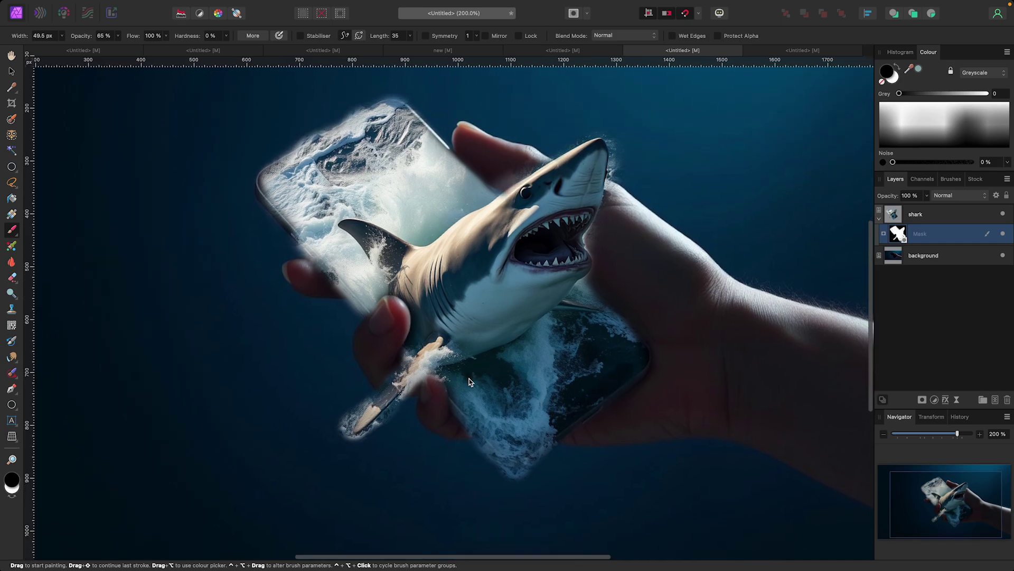
scroll(382, 315, down, 1)
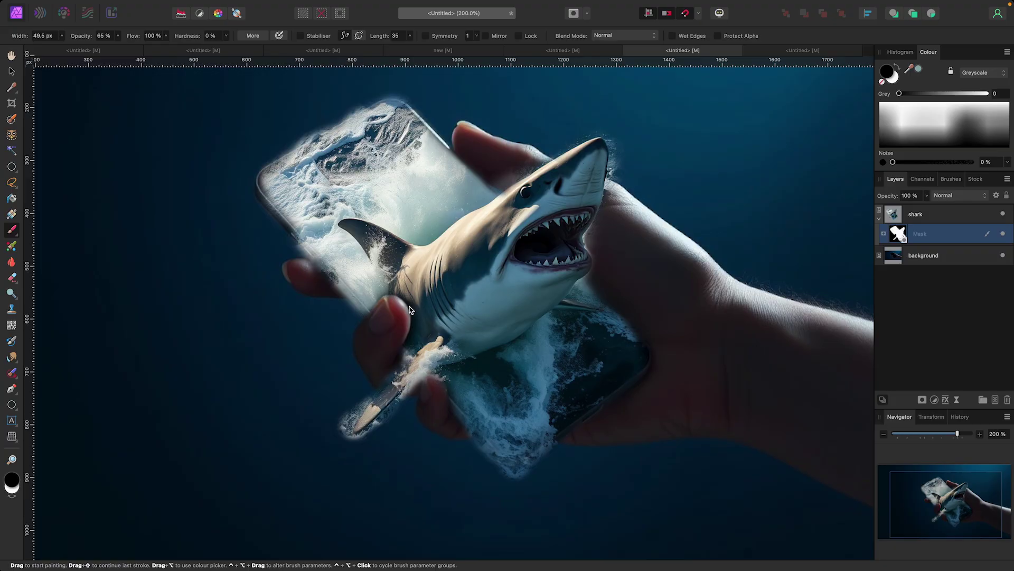
scroll(407, 303, down, 2)
key(bracketleft)
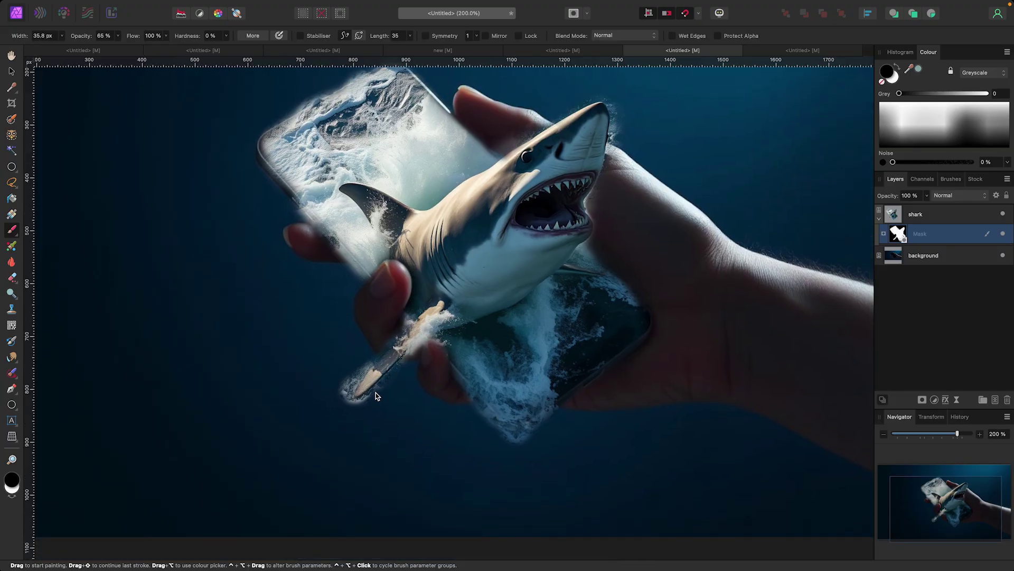
mouse_move(363, 403)
mouse_down()
mouse_move(345, 385)
mouse_move(362, 369)
mouse_move(340, 391)
mouse_move(370, 397)
mouse_up()
key(super+1)
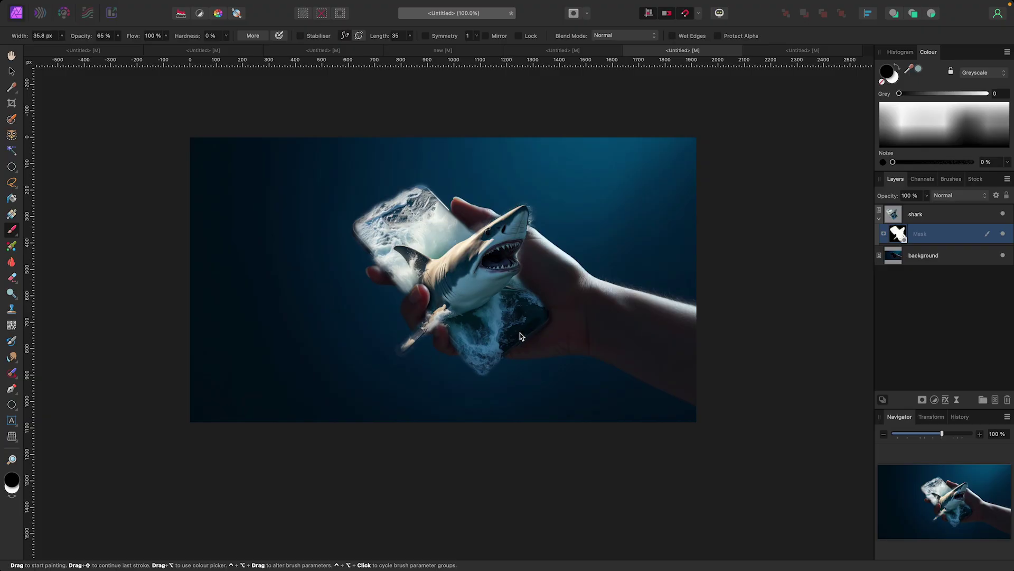
Switch to the Move tool and deselect the shark's mask
scroll(472, 305, left, 1)
key(v)
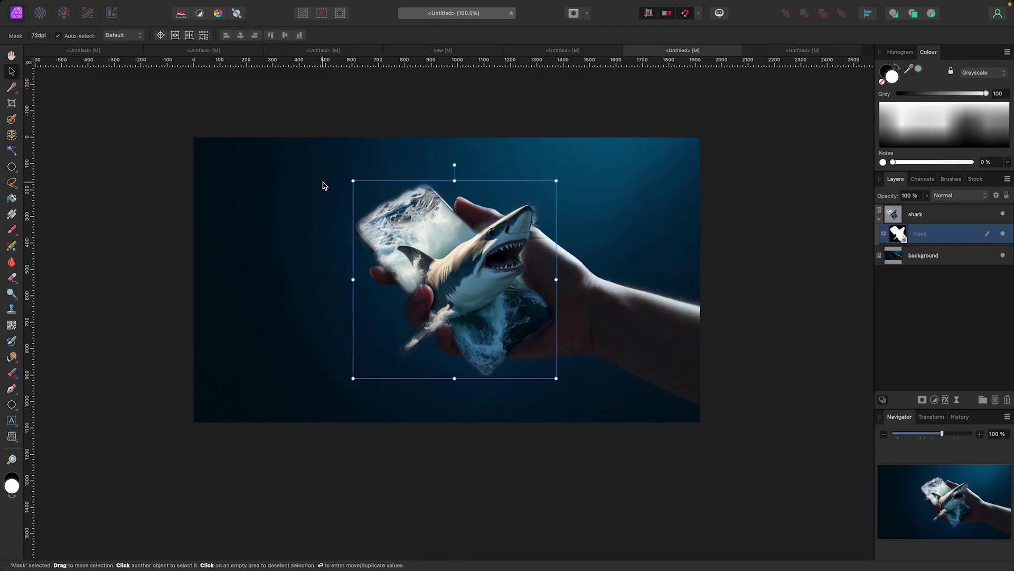
click(759, 274)
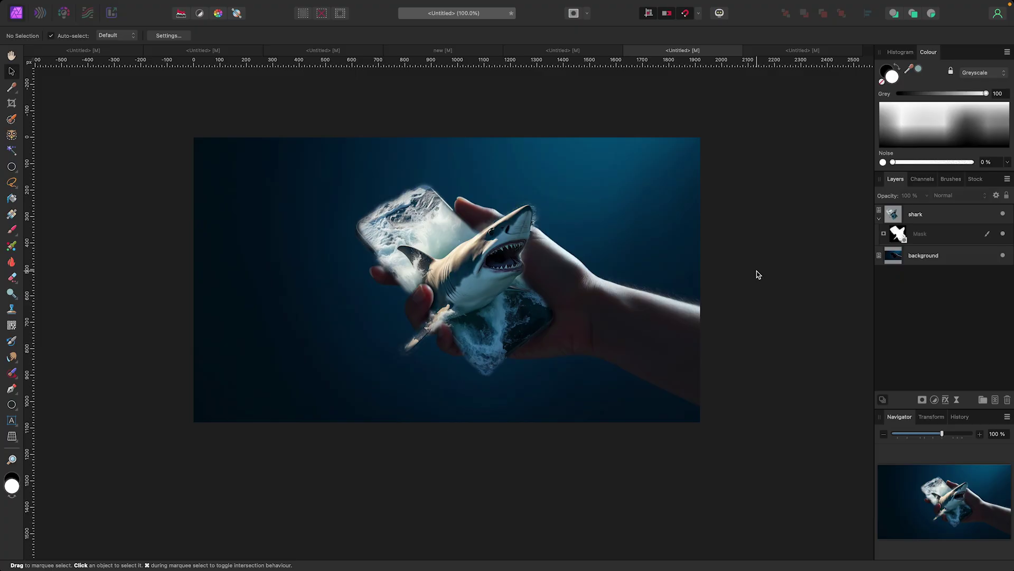
scroll(746, 272, left, 3)
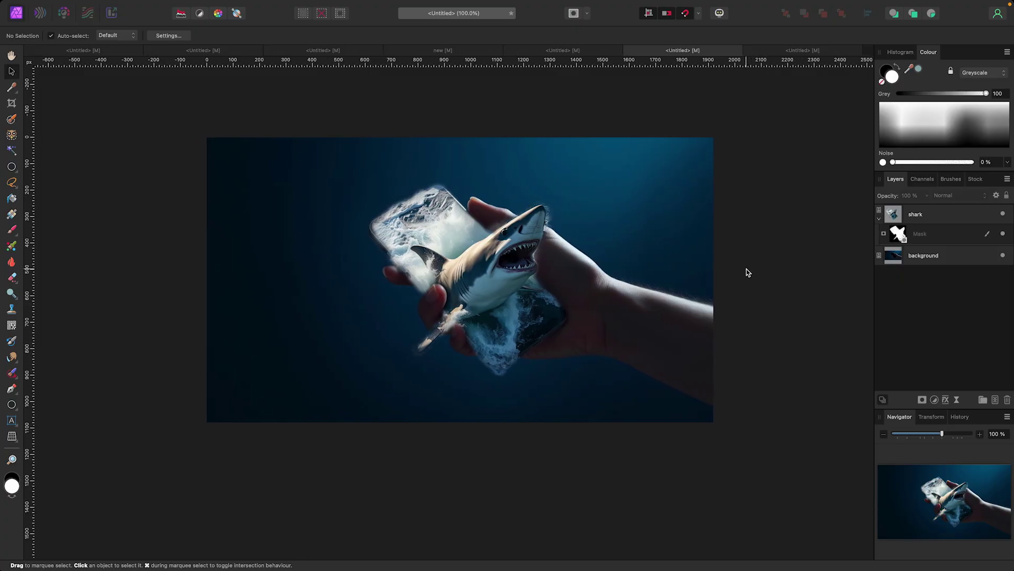
Select the background layer and hide the shark layer
click(930, 260)
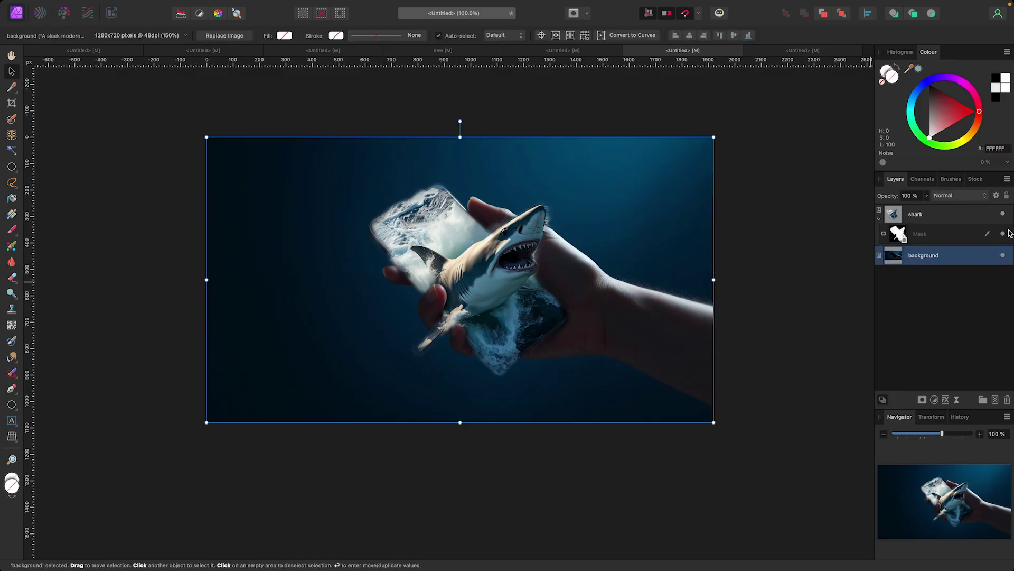
click(1003, 214)
click(1002, 214)
click(1002, 214)
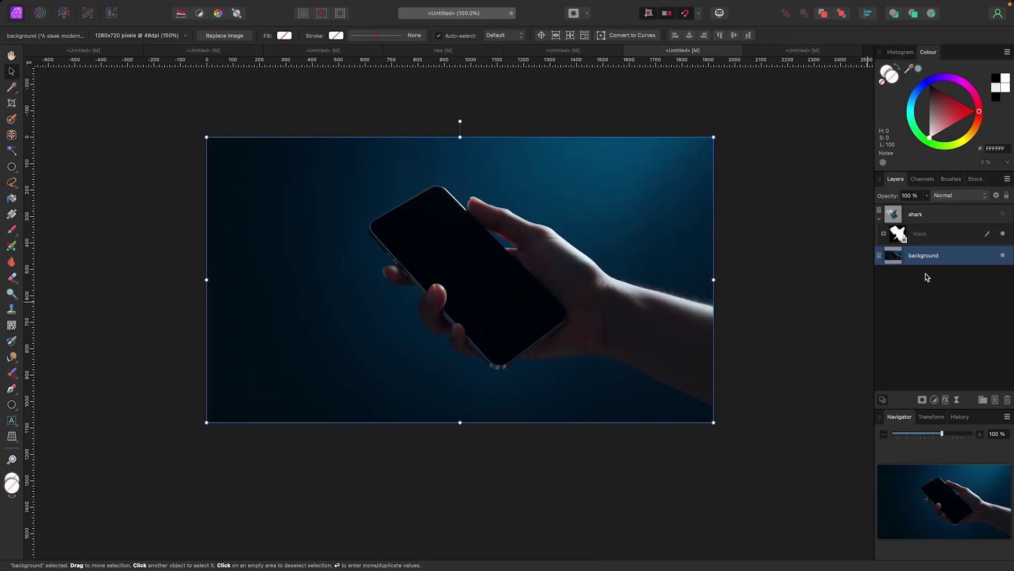
Select the phone and the hand with its arm in the background image using the Object Selection tool
click(12, 136)
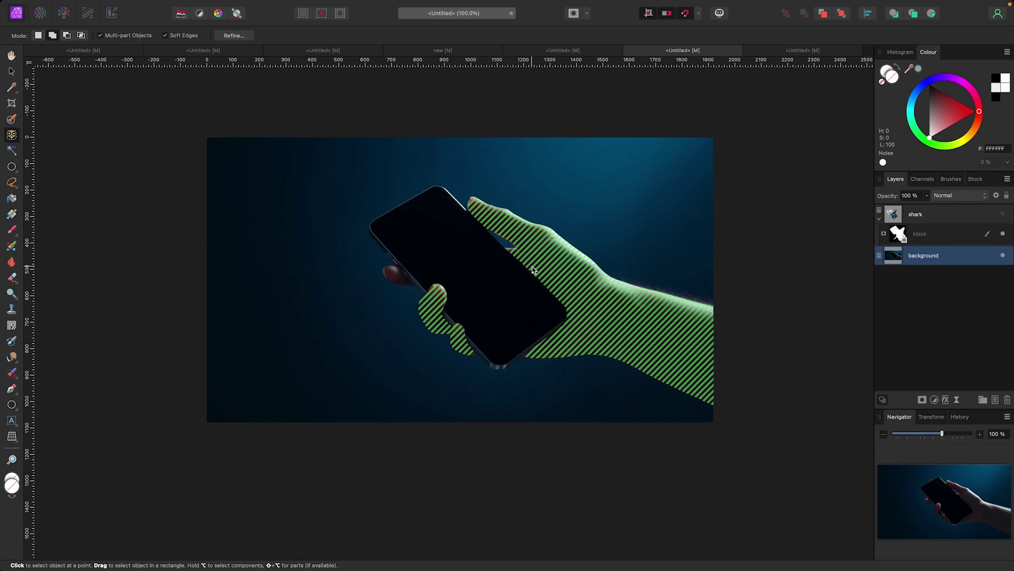
click(478, 272)
click(577, 295)
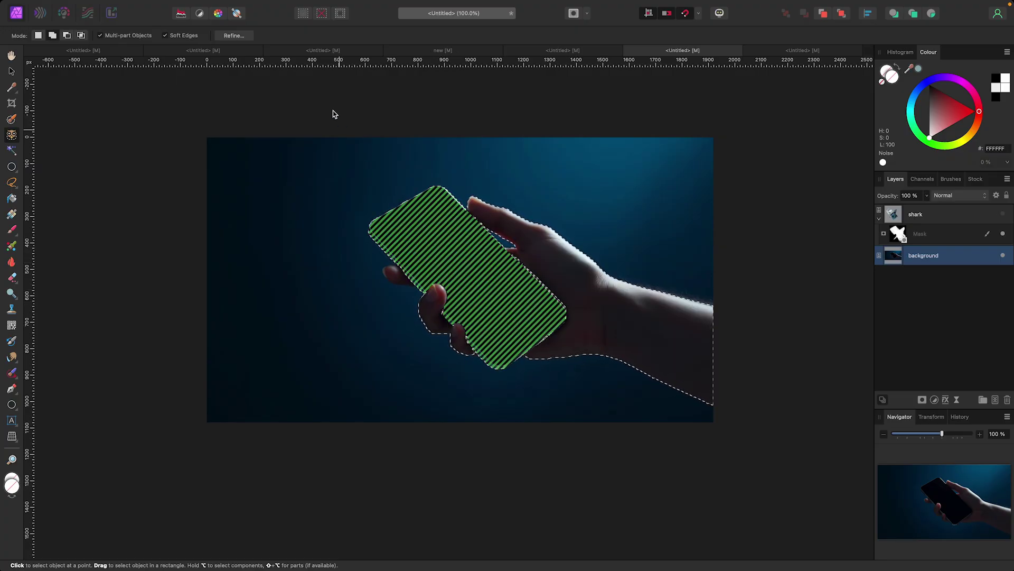
Refine the phone and hand selection and output it to a new layer
click(235, 36)
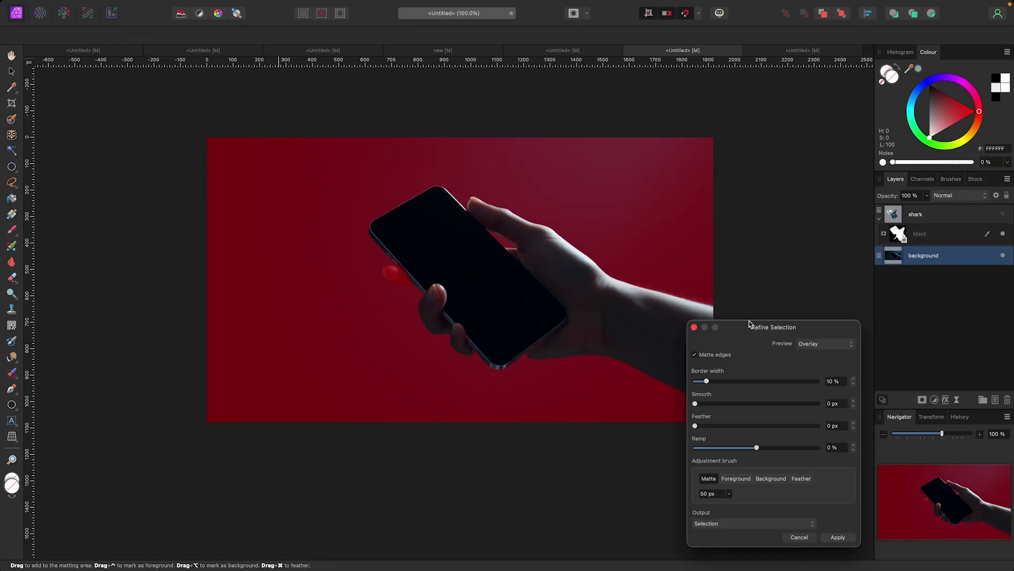
drag(752, 324, 732, 170)
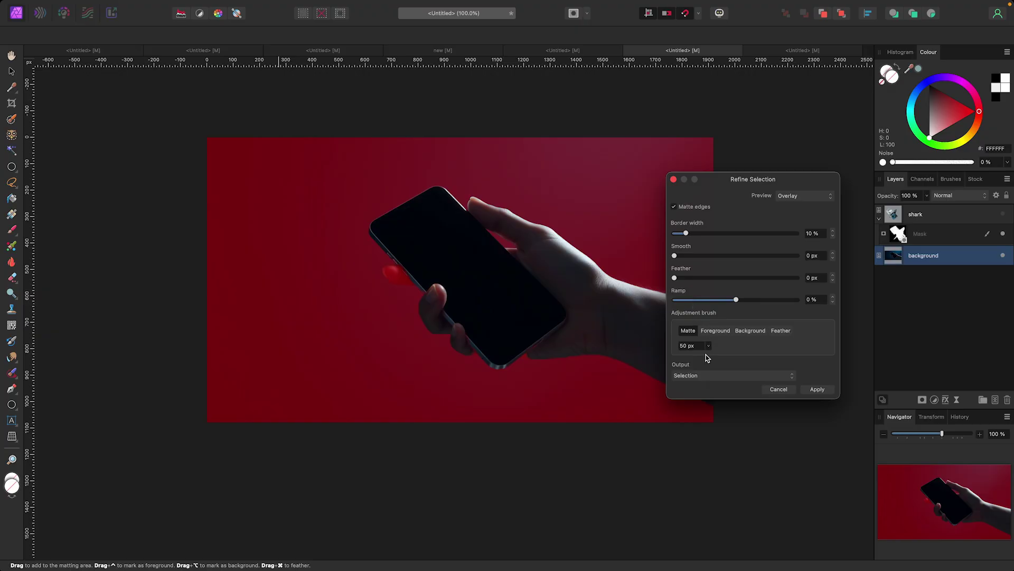
click(697, 375)
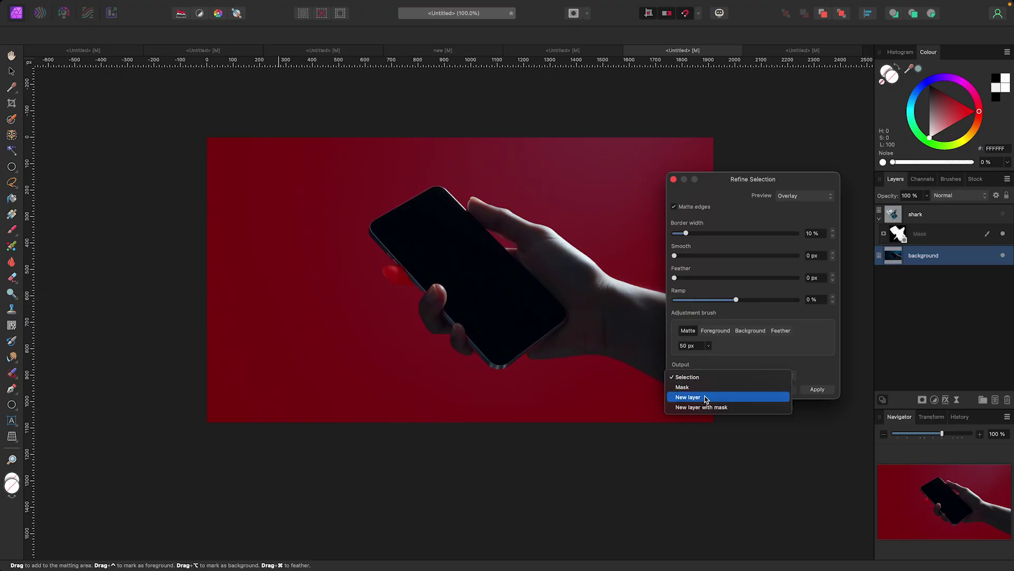
click(705, 397)
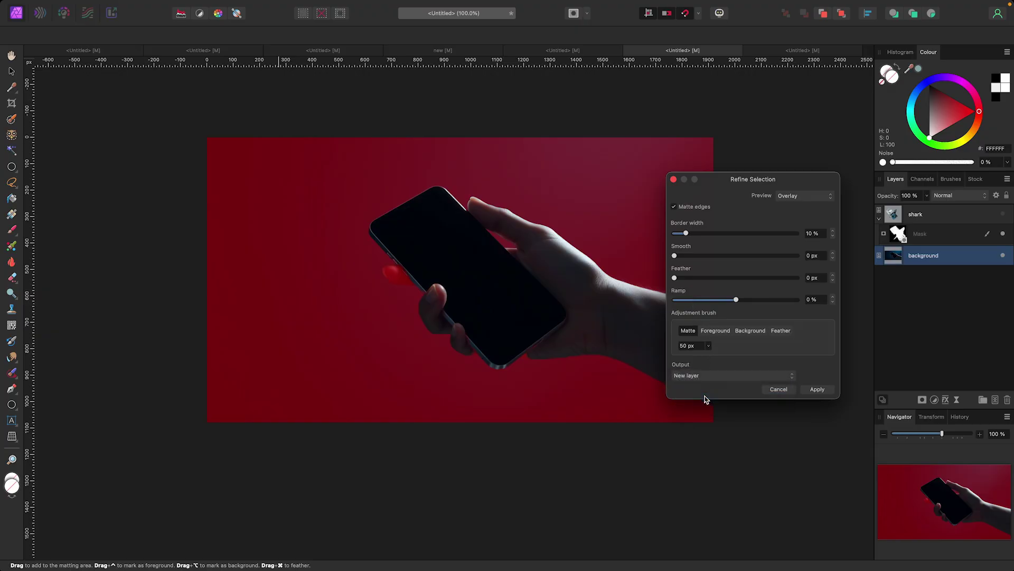
click(817, 390)
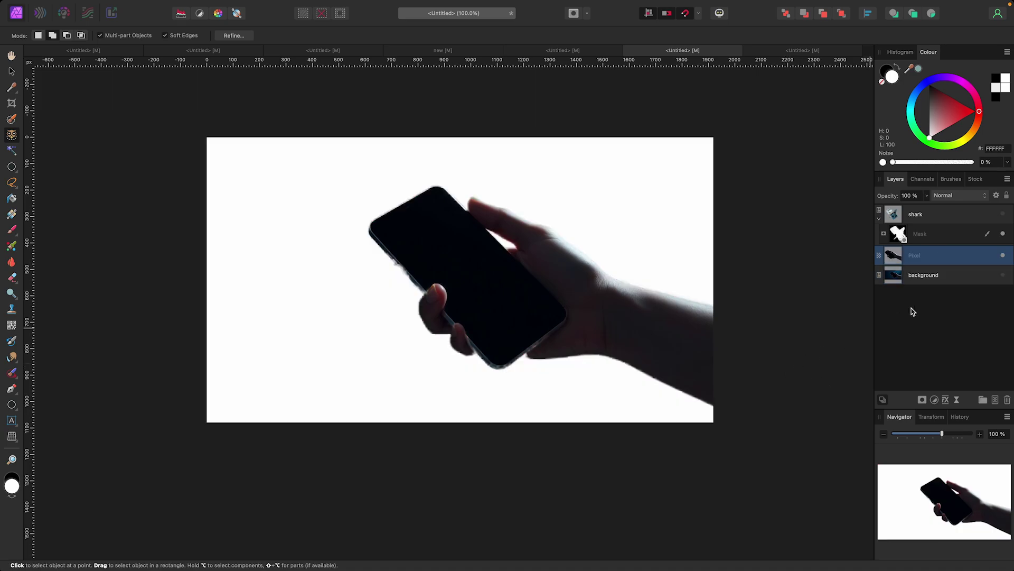
Turn the background layer's visibility back on, compare it with the cutout, and deselect all layers with the Move tool
click(1003, 276)
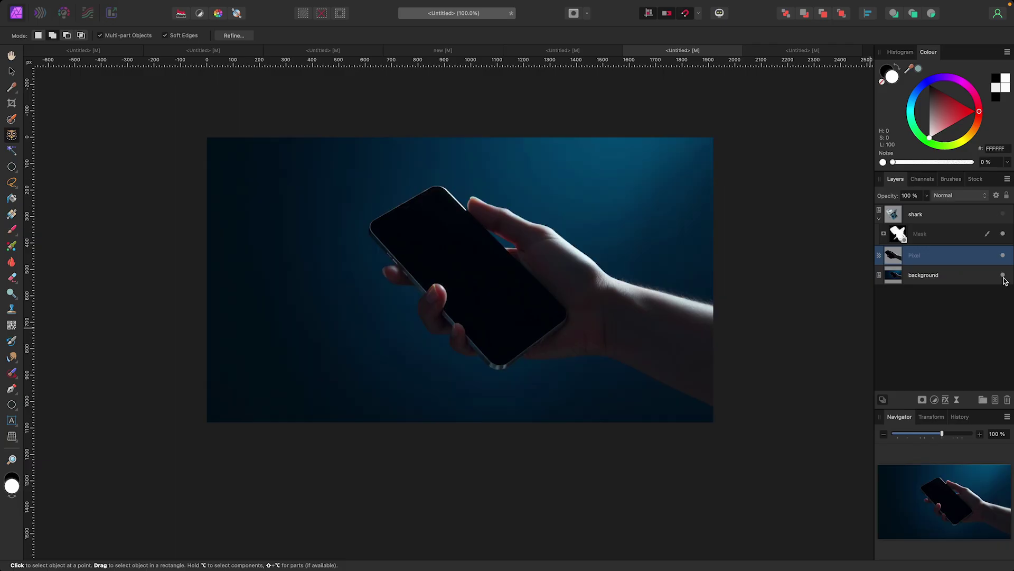
click(1004, 277)
click(1003, 275)
click(1003, 275)
click(1004, 275)
click(12, 72)
click(743, 192)
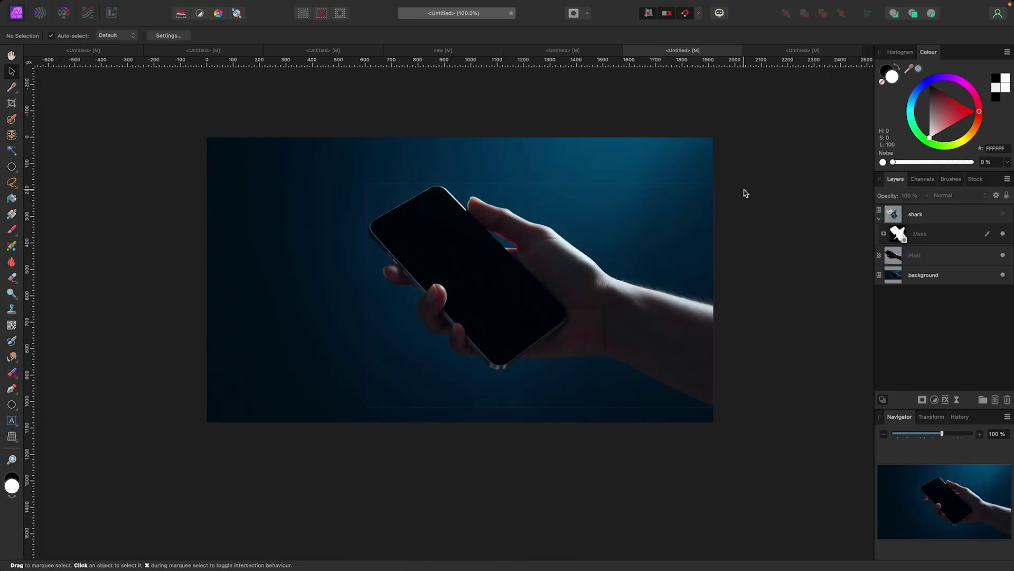
Add an empty pixel layer directly above the background layer, keeping the shark layer hidden
click(1002, 213)
click(1002, 214)
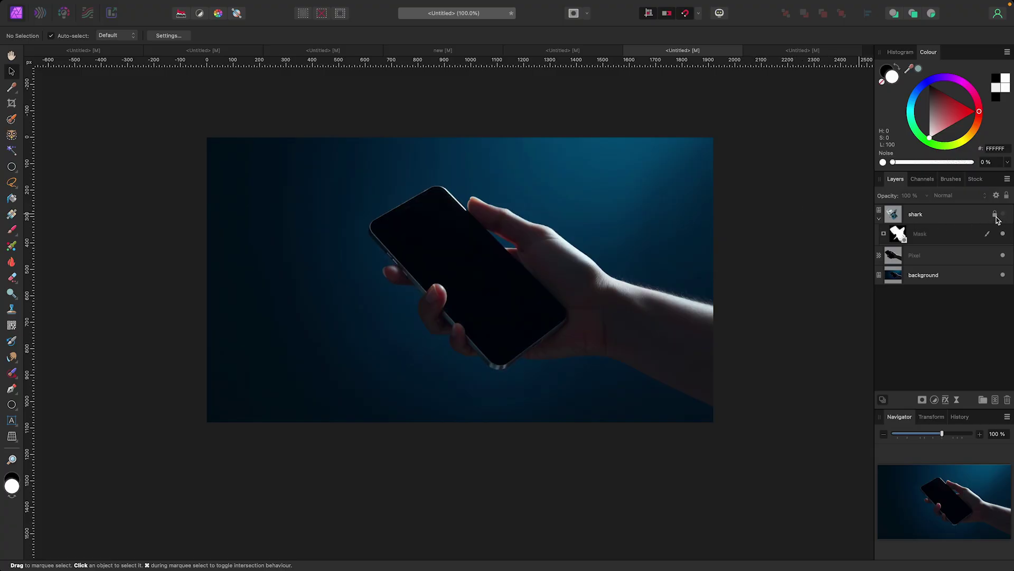
click(932, 278)
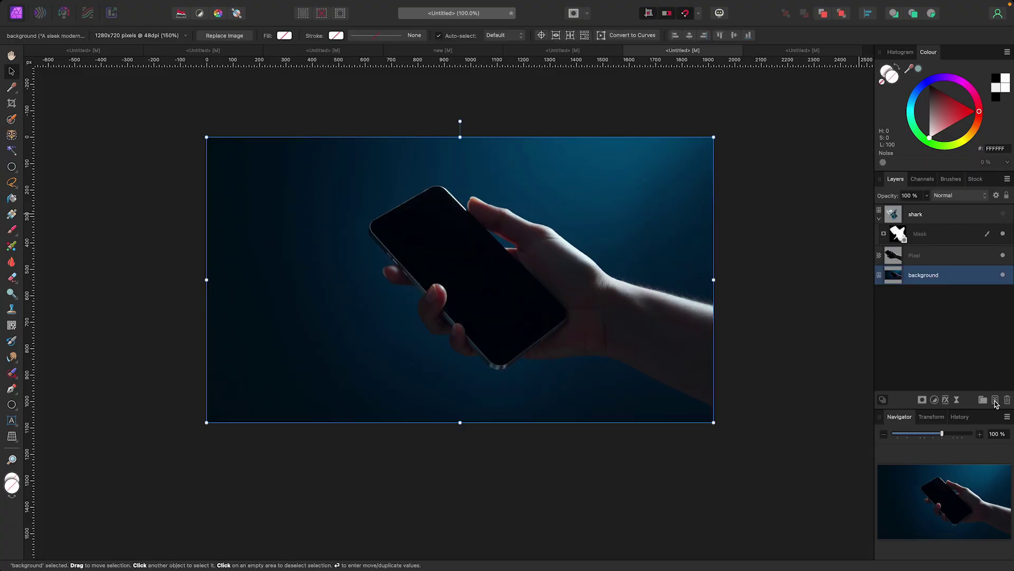
click(996, 401)
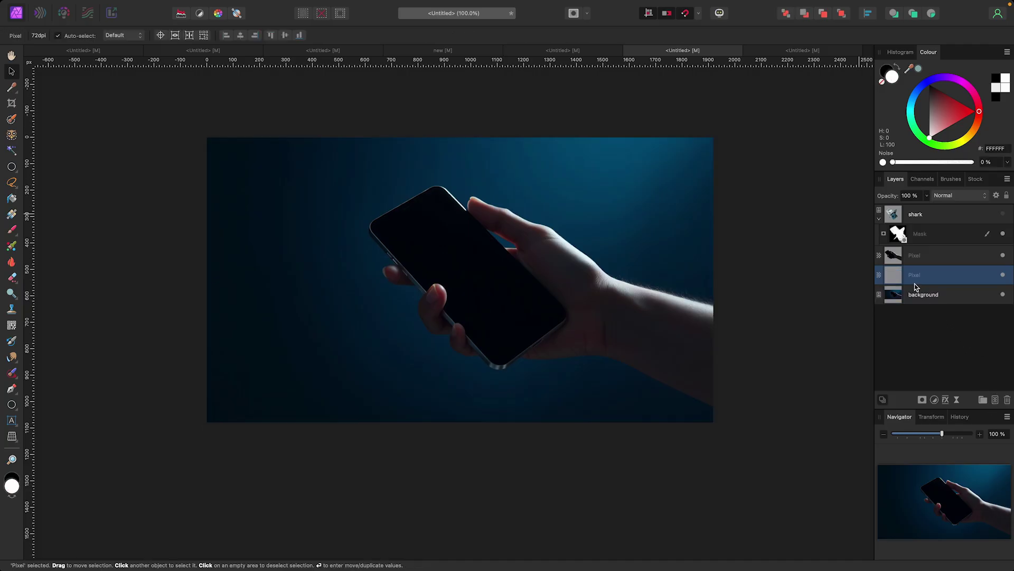
Activate the Paint Brush and choose the Fog Cloud - 03 brush from the Cinematic Magic - By Design Method category
click(11, 230)
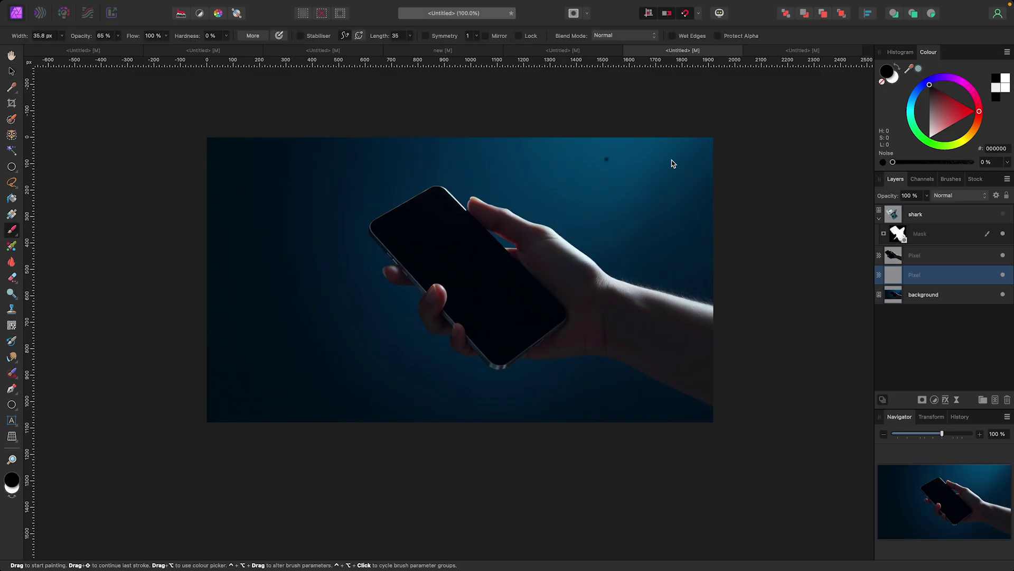
click(950, 180)
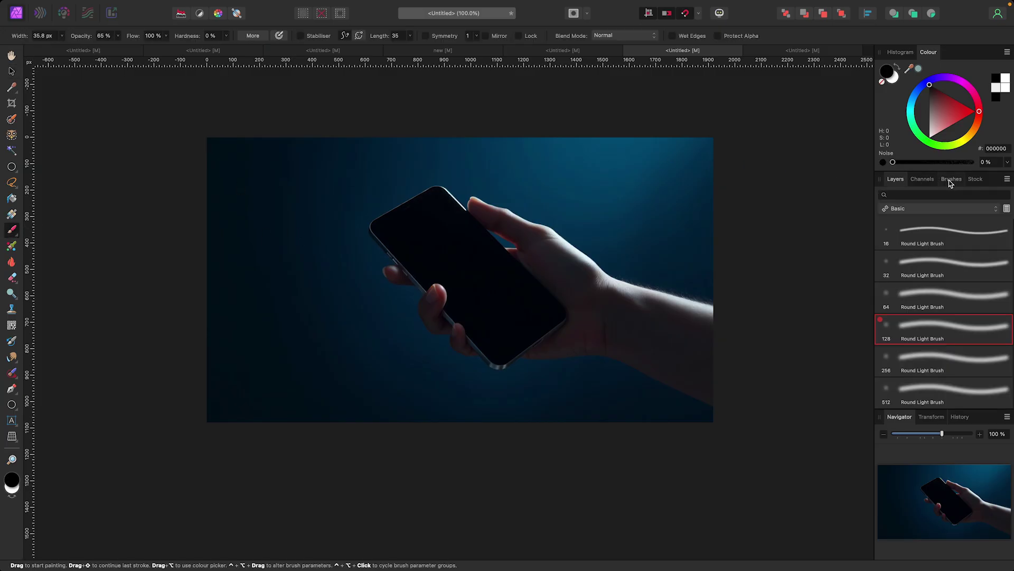
click(948, 209)
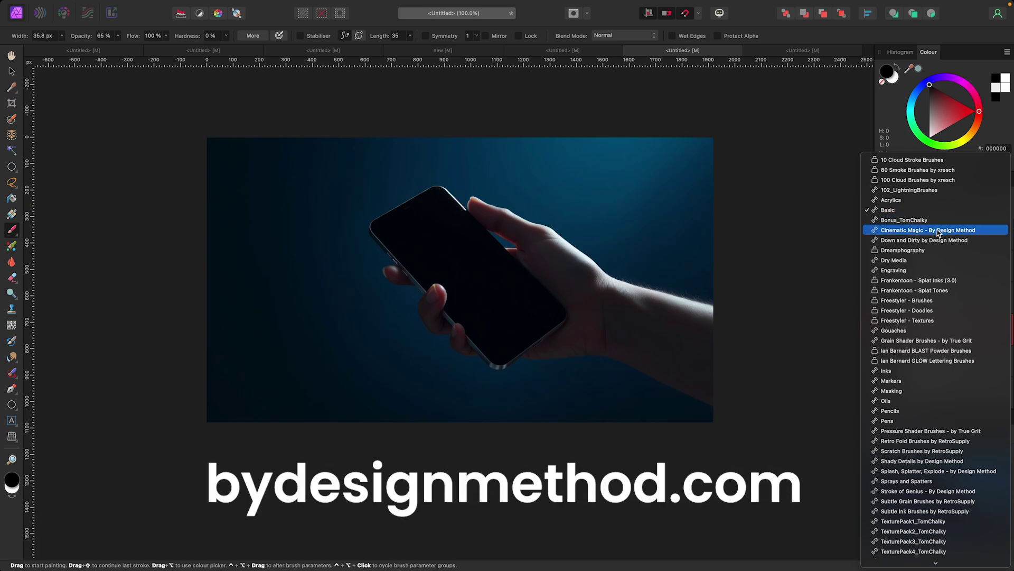
click(938, 230)
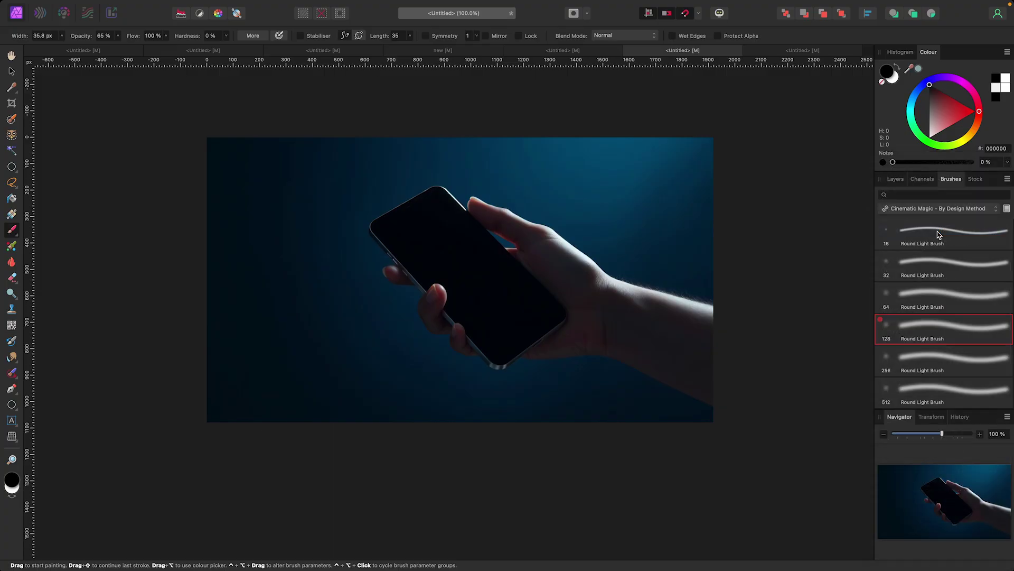
scroll(944, 255, down, 5)
scroll(943, 255, down, 2)
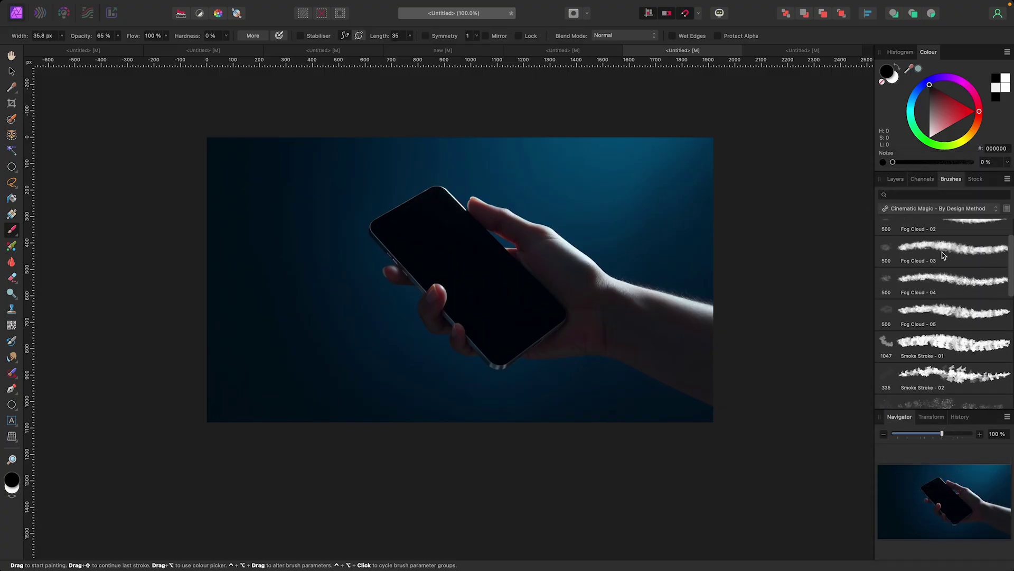
scroll(943, 256, up, 7)
click(943, 256)
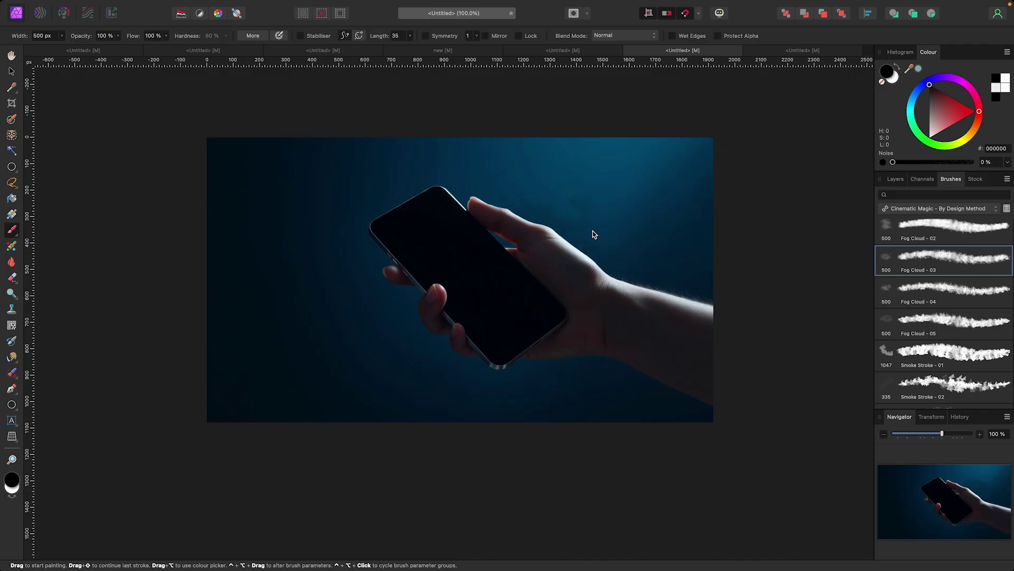
Choose the Power Powder - 01 brush, set the colour to light grey E6E6E6, and dab powder beside the thumb
scroll(950, 331, down, 5)
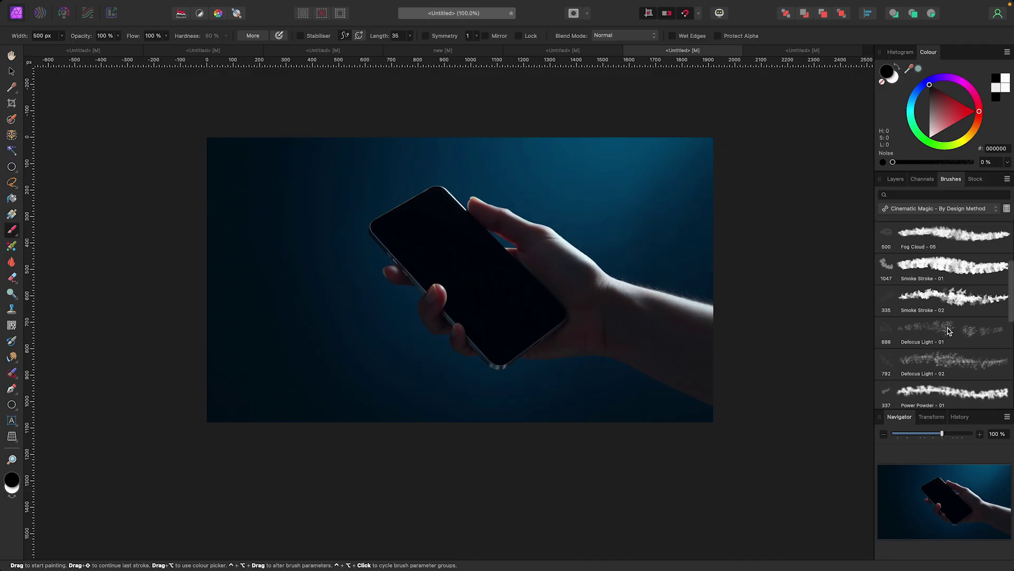
click(945, 321)
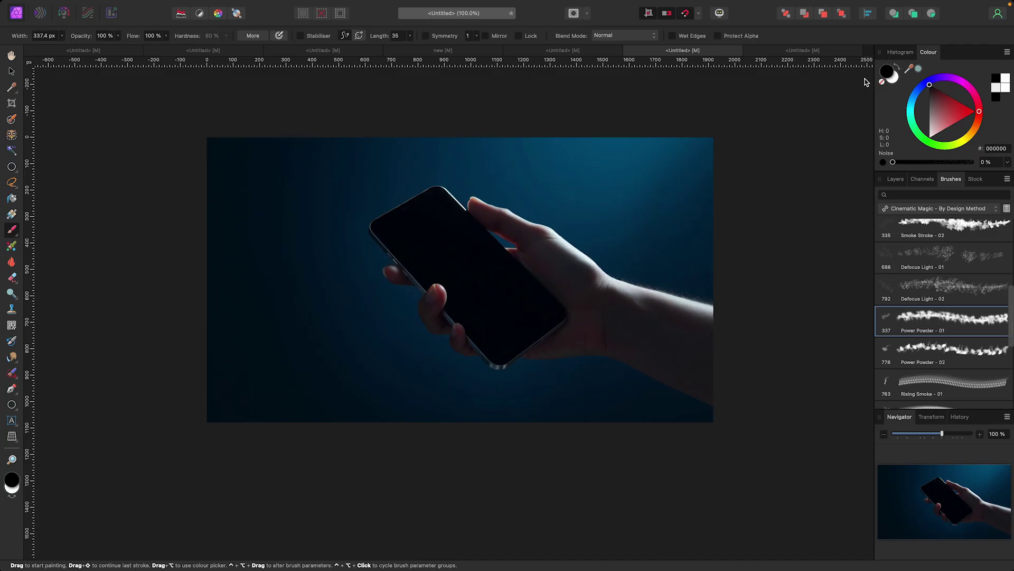
drag(942, 117, 929, 133)
click(529, 211)
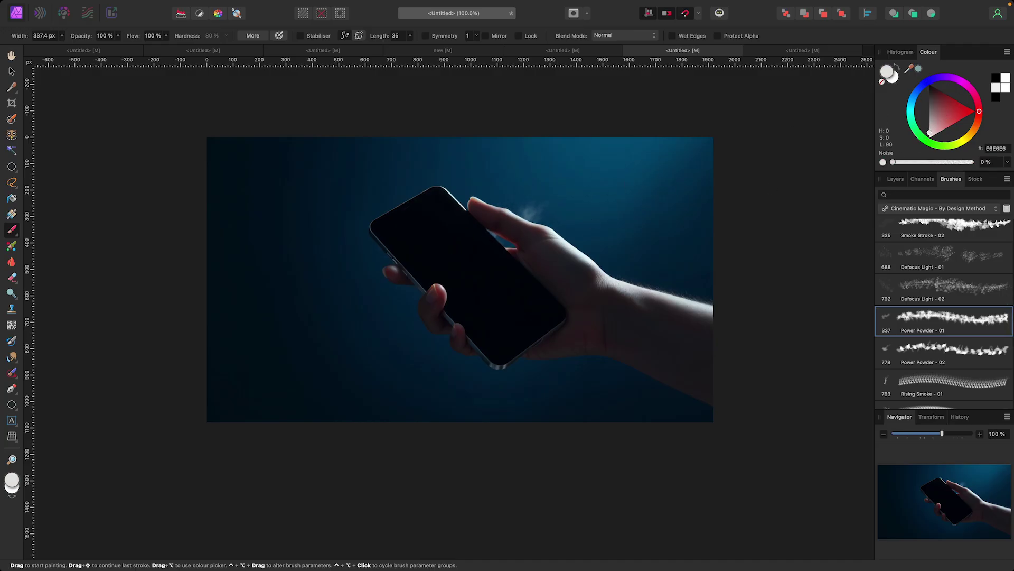
Enlarge the brush to about 1032 px and paint faint fog behind the phone and hand, undoing any dab that is too dense
key(bracketright)
key(bracketright)
key(bracketright)
click(460, 244)
click(461, 249)
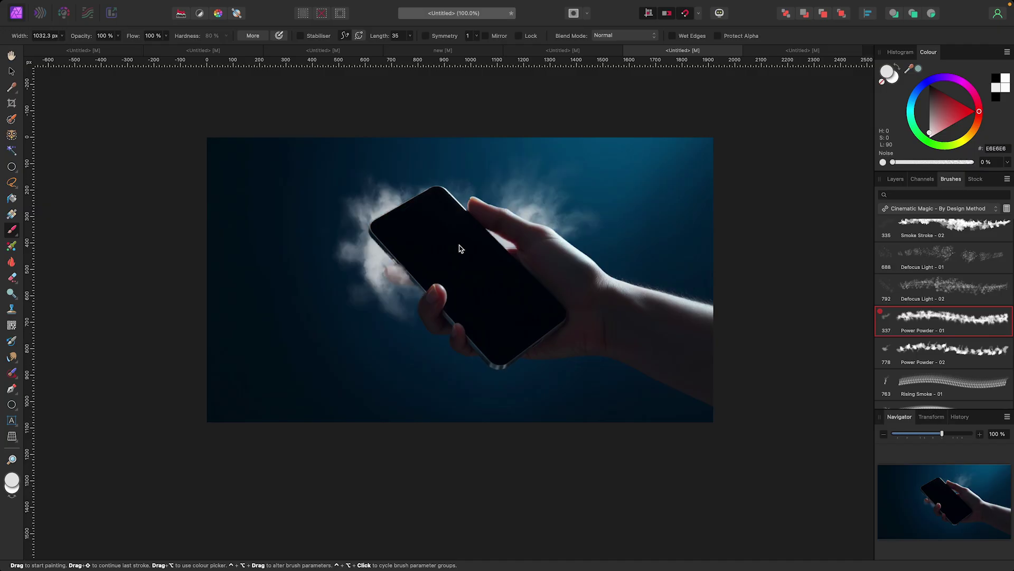
key(ctrl+z)
click(518, 325)
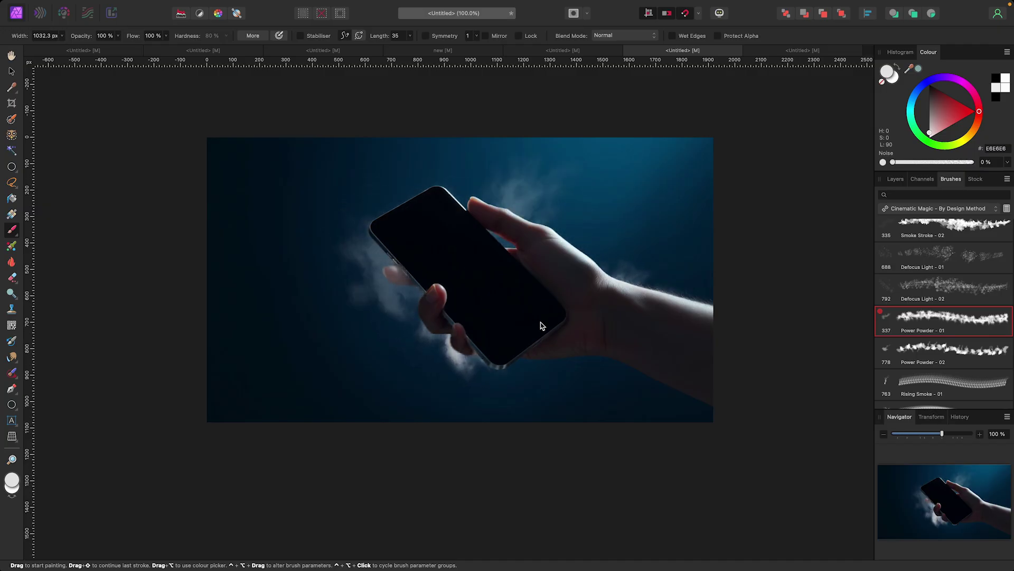
Turn the shark layer's visibility back on and paint soft light spots around the phone with the Defocus Light - 01 brush
click(896, 180)
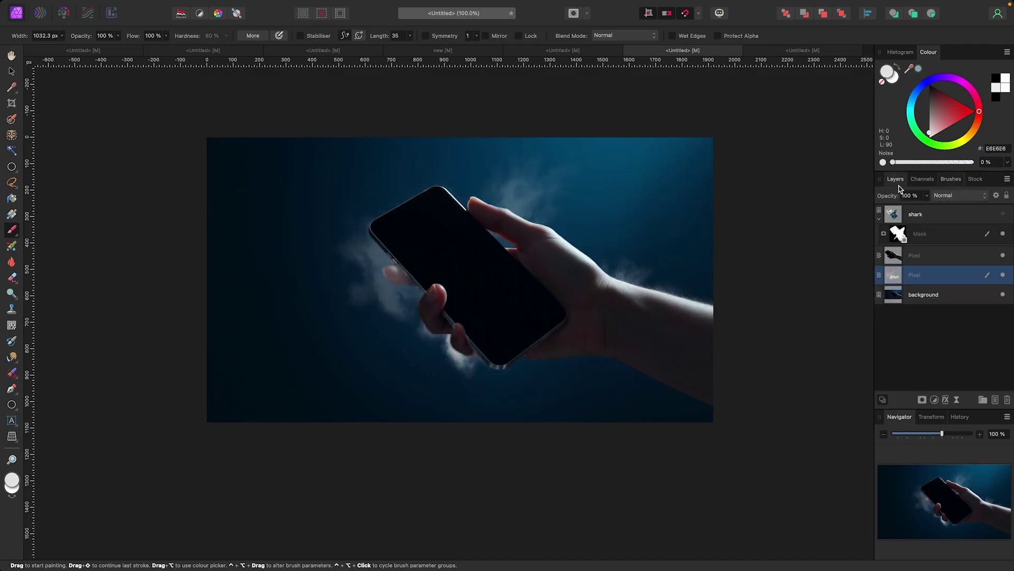
click(1003, 215)
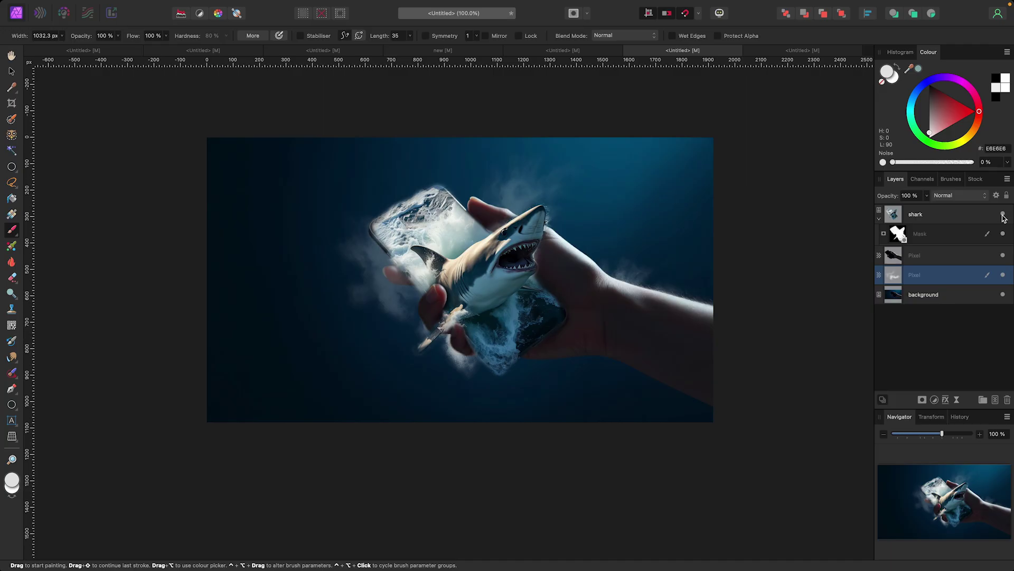
click(952, 179)
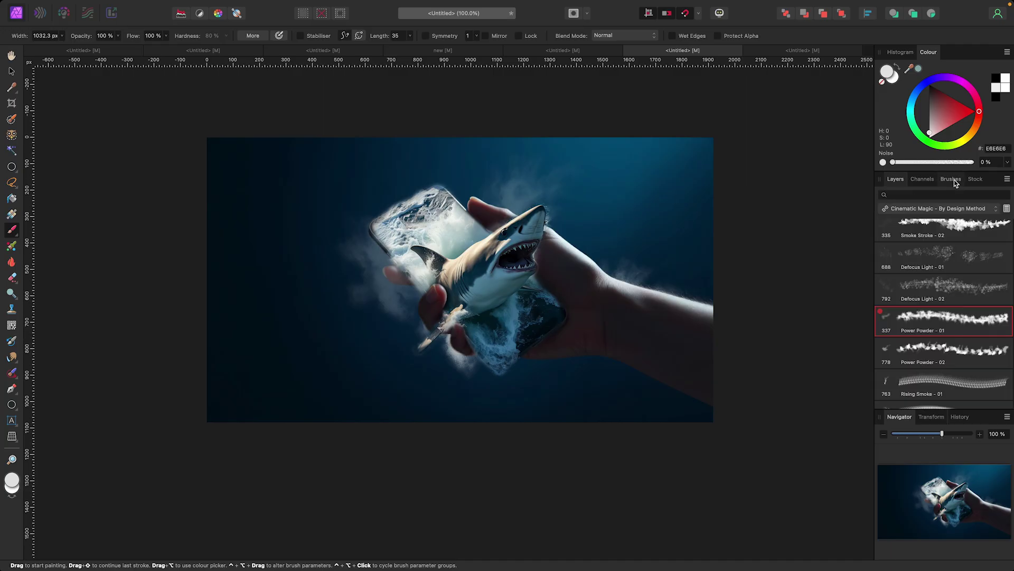
click(961, 260)
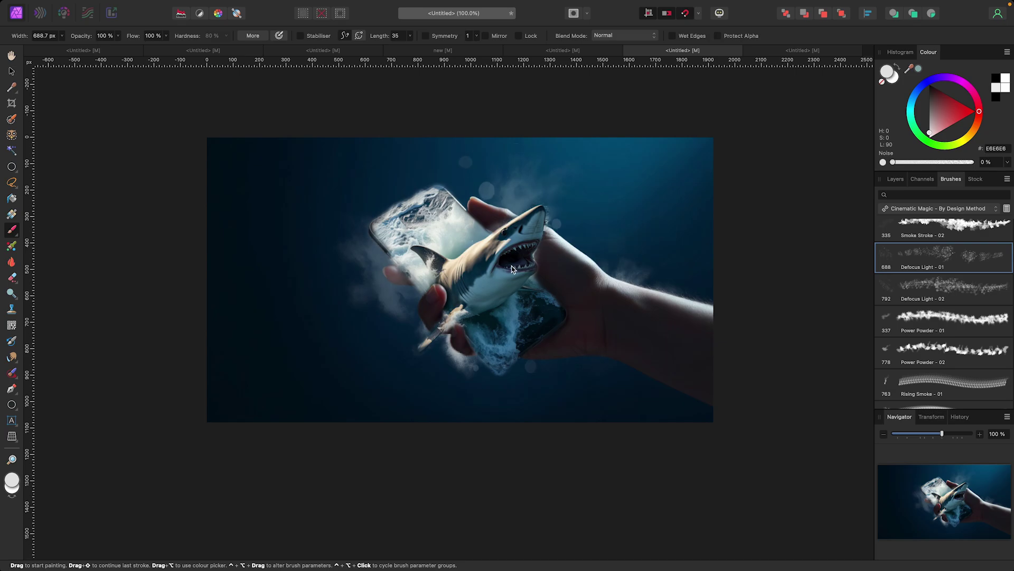
mouse_move(517, 268)
mouse_down()
mouse_move(509, 251)
mouse_move(512, 267)
mouse_up()
Deselect with the Move tool to check the fog, and add an empty pixel layer directly above the fog layer
click(11, 71)
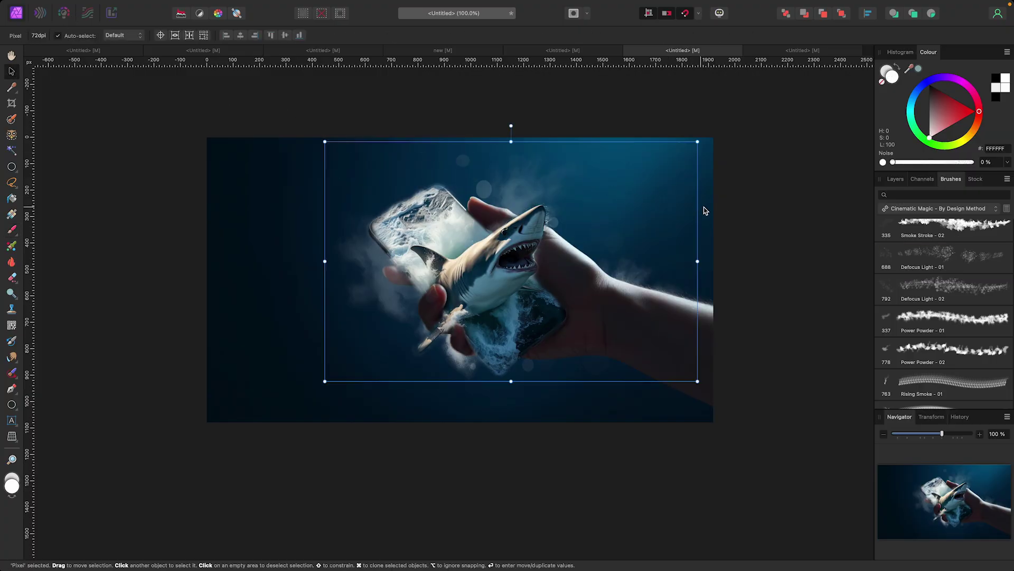
click(706, 211)
click(897, 181)
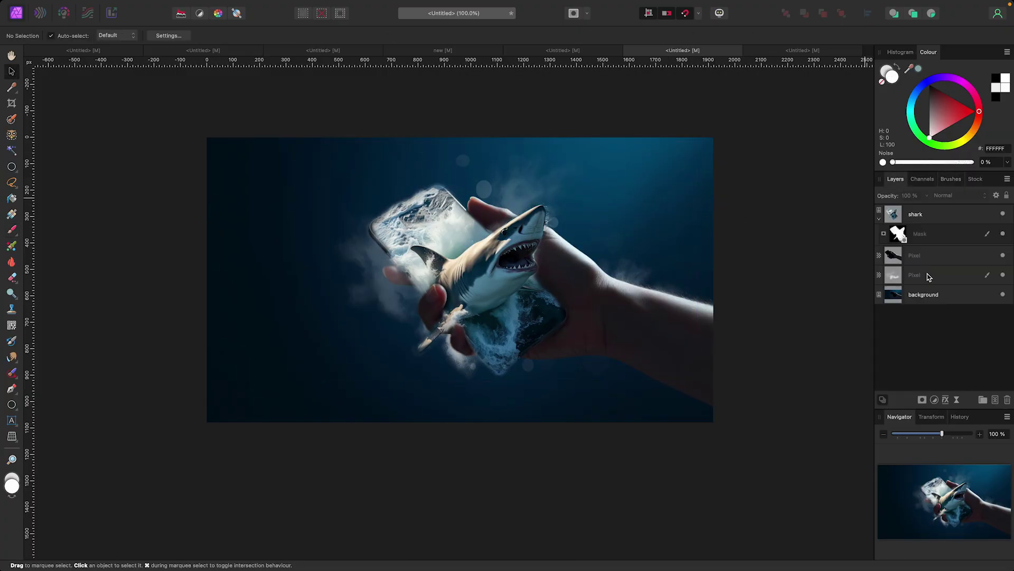
click(934, 276)
click(994, 401)
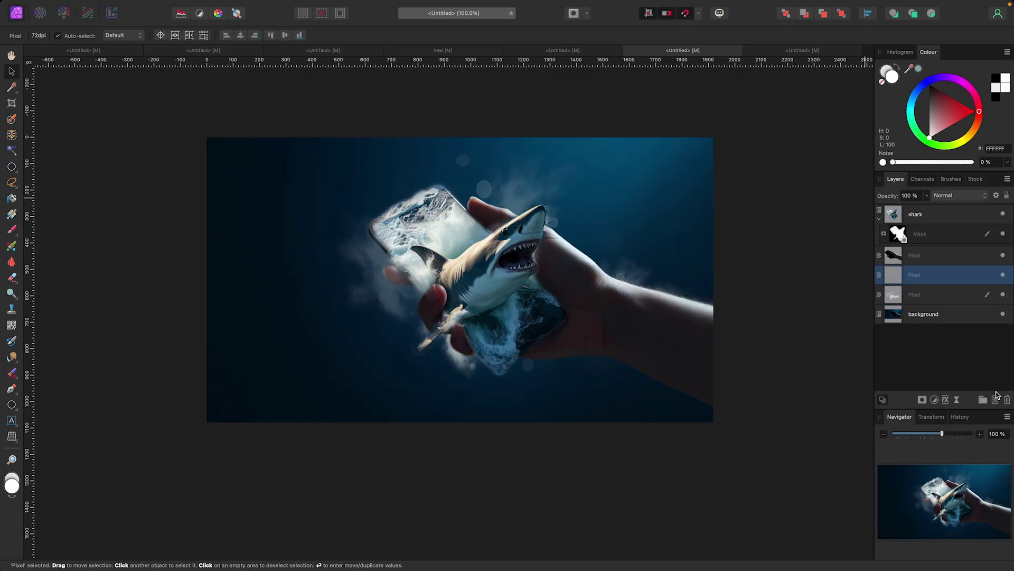
Choose the 02 - Shader brush from the Shady Details by Design Method category
click(950, 179)
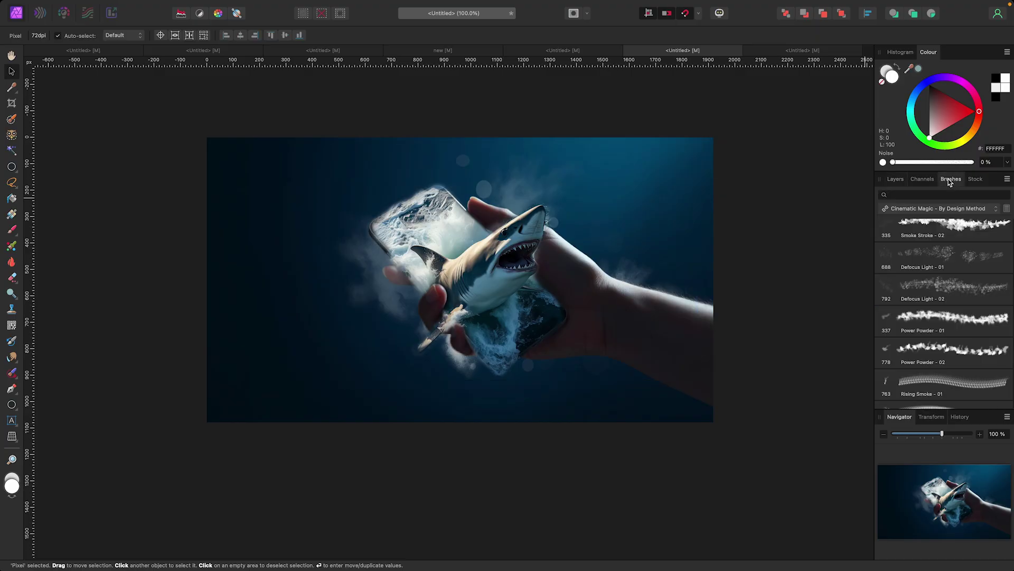
click(955, 210)
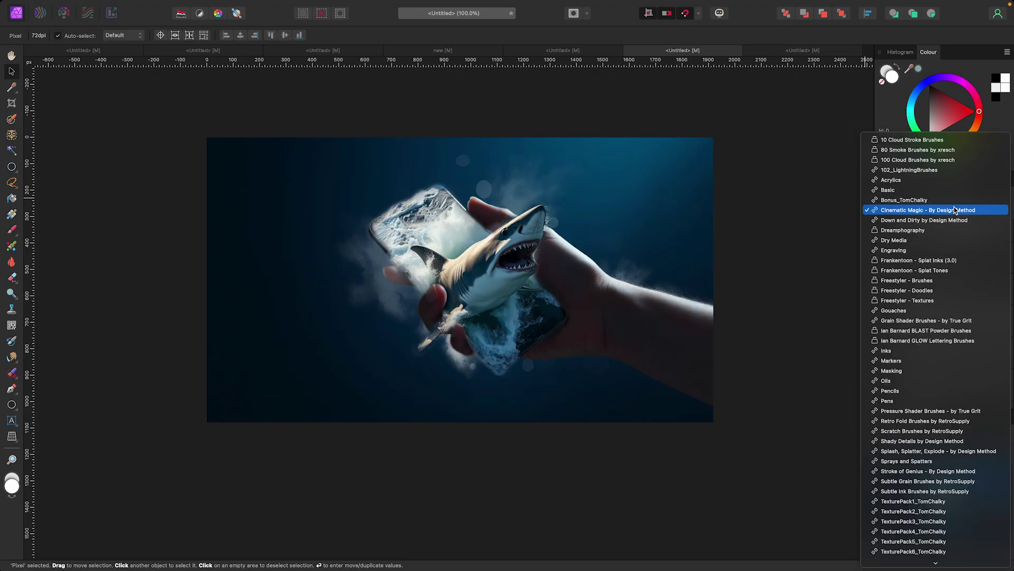
scroll(943, 225, down, 3)
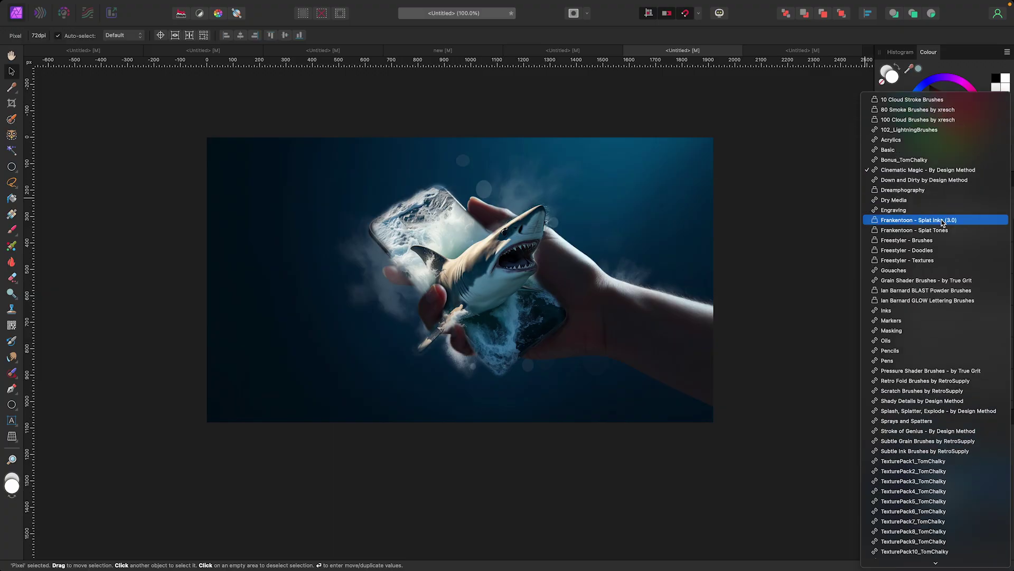
scroll(933, 290, down, 3)
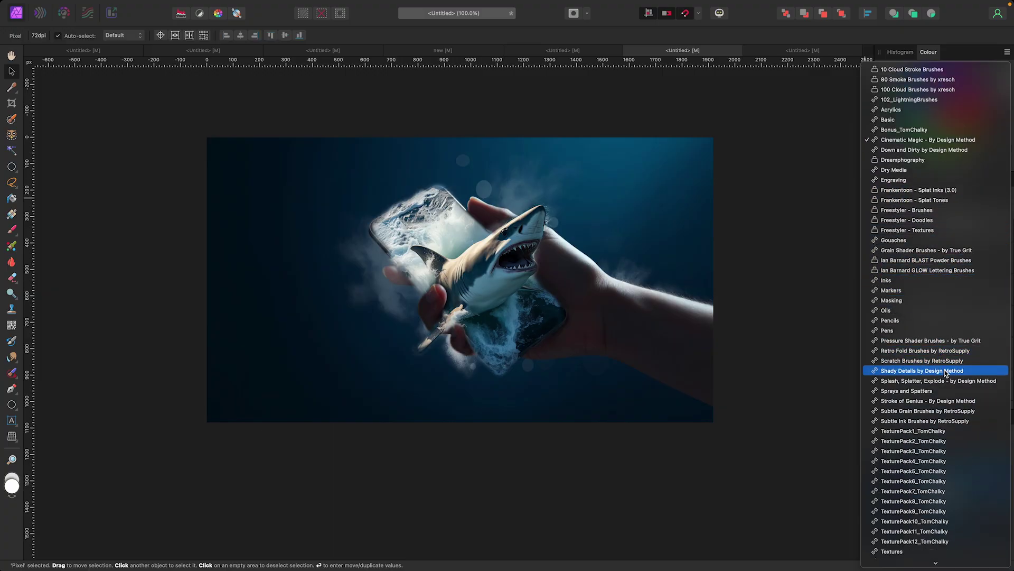
click(953, 373)
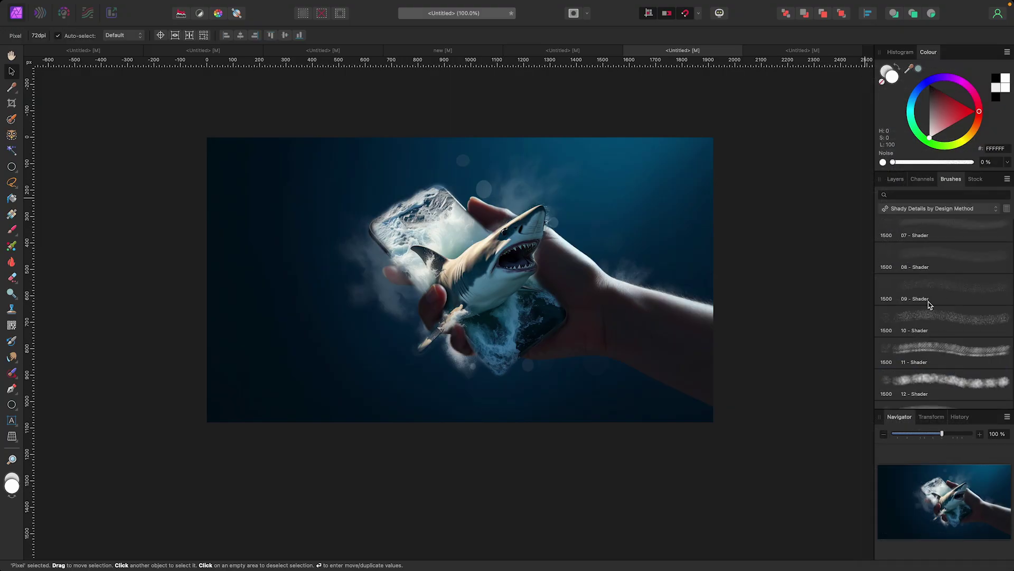
scroll(933, 275, up, 5)
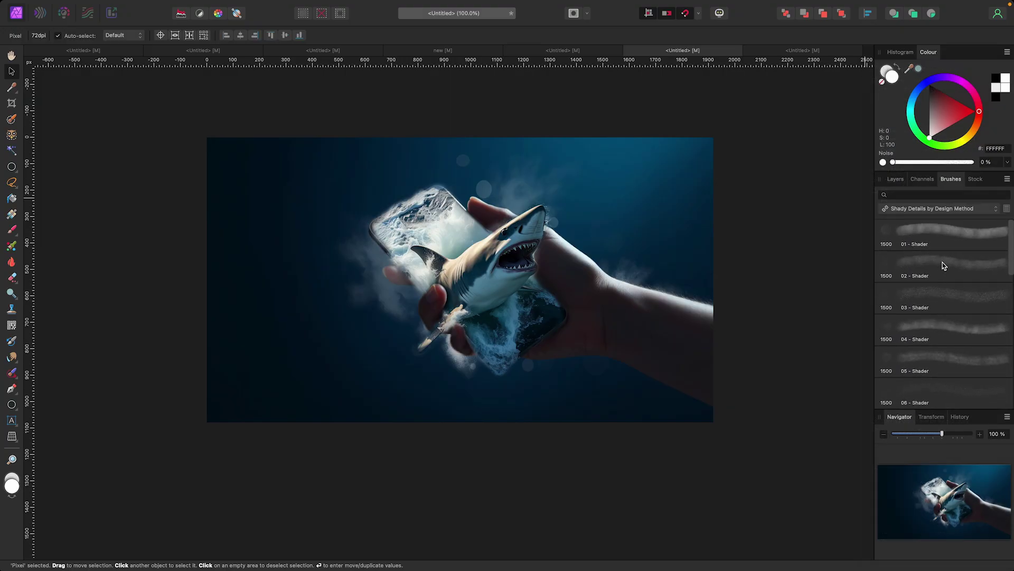
click(944, 265)
Try scattering particles around the phone and hand with the 02 - Shader brush at different positions and sizes
click(585, 251)
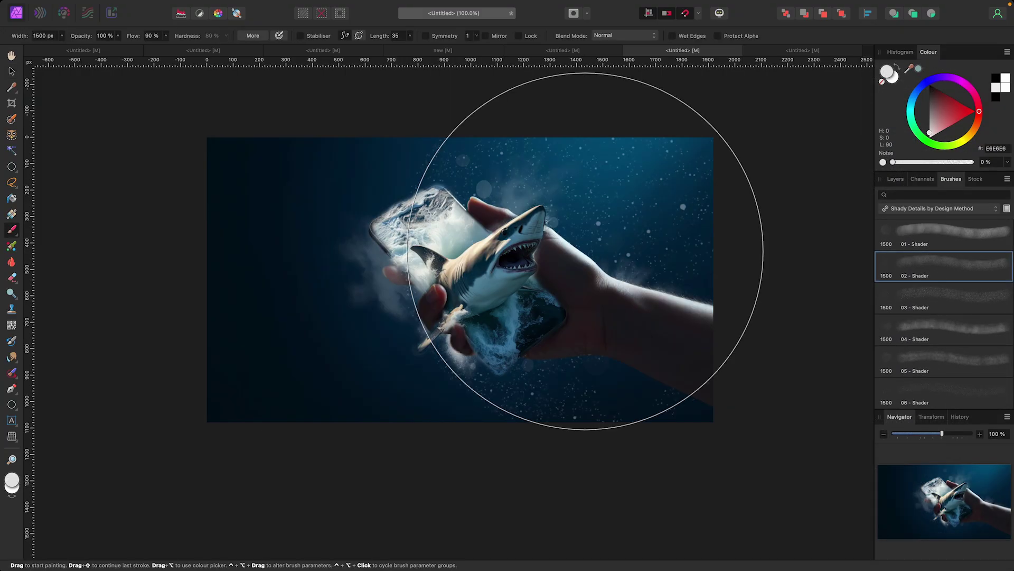
key(super+z)
click(410, 279)
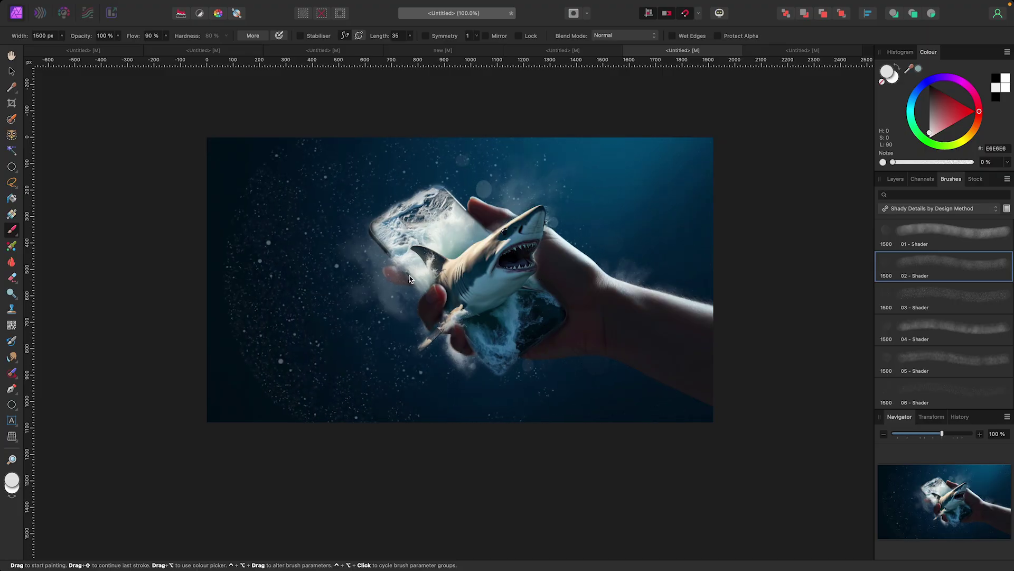
key(super+z)
click(557, 262)
drag(557, 262, 475, 275)
key(super+z)
click(534, 270)
key(super+z)
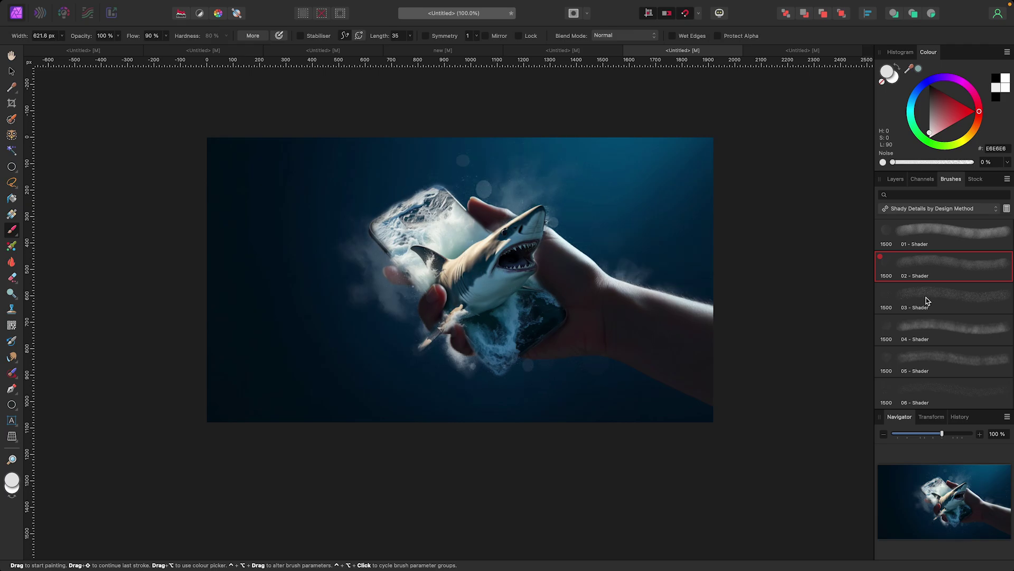
Try the 04, 08 and 13 - Shader brushes for the particle effect around the phone
click(928, 328)
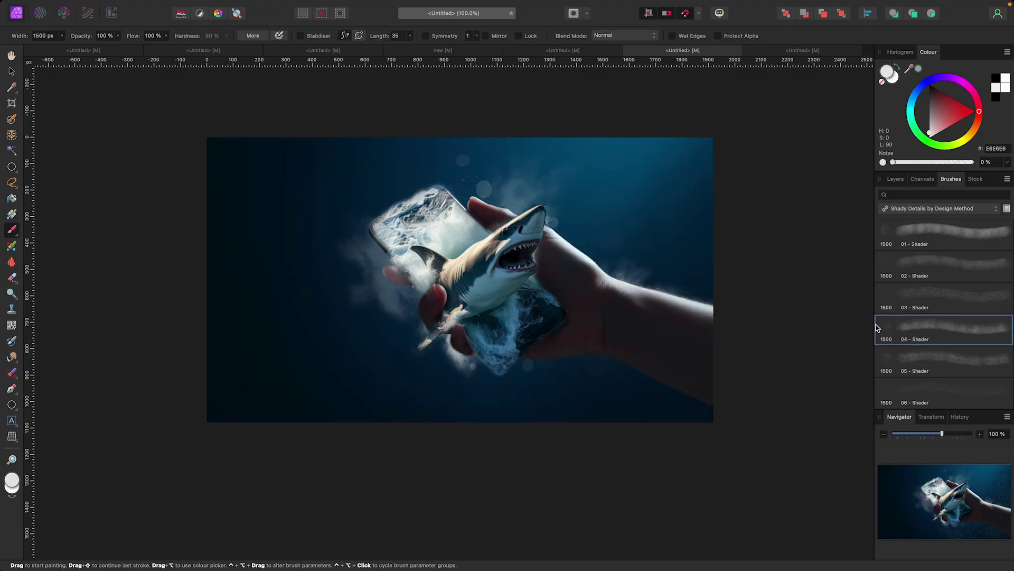
scroll(898, 328, down, 3)
click(943, 341)
click(571, 284)
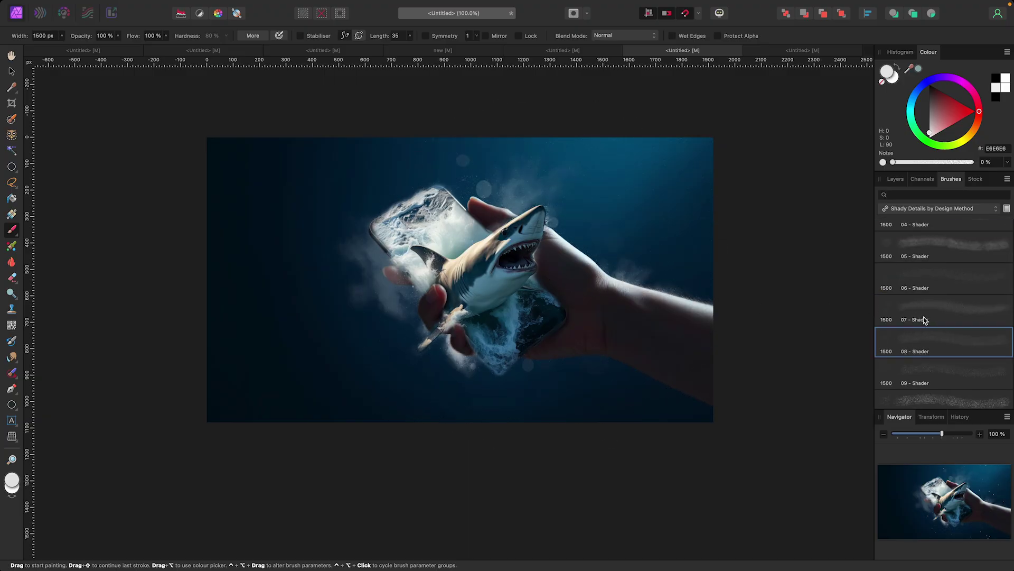
scroll(930, 321, down, 5)
click(939, 331)
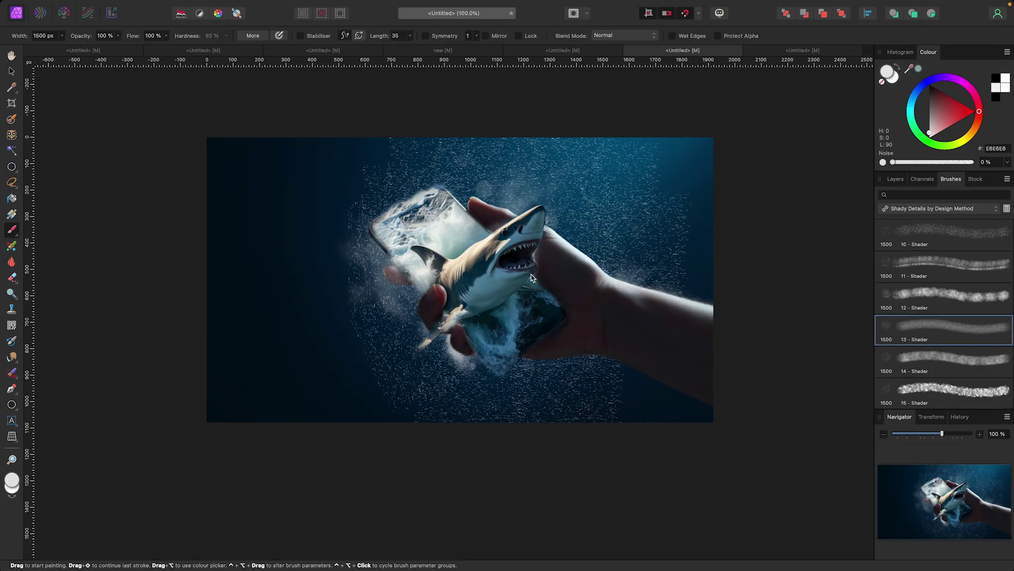
Return to the 02 - Shader brush, set its width to about 1138 px, and paint fine particles around the shark and phone
scroll(940, 257, up, 8)
click(941, 258)
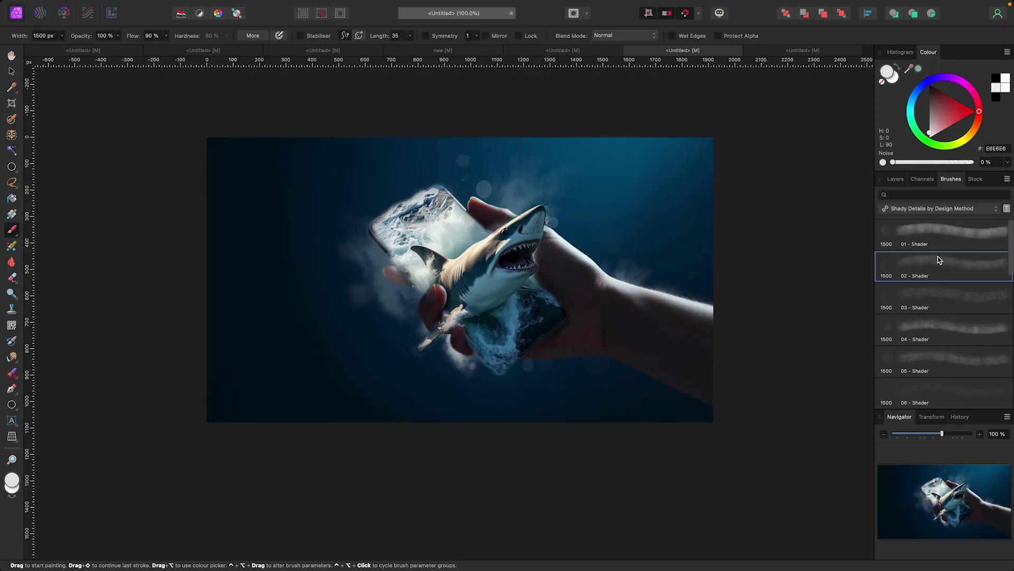
mouse_move(520, 274)
mouse_down()
mouse_move(492, 283)
mouse_move(458, 251)
mouse_move(441, 263)
mouse_move(473, 277)
mouse_up()
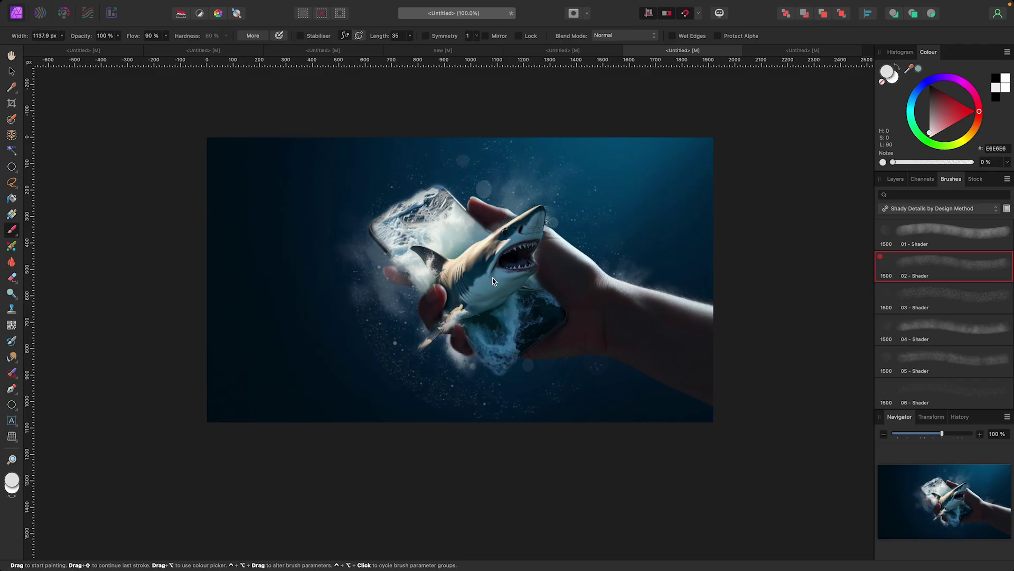
drag(581, 238, 714, 229)
Add a layer mask to the particle layer and expand the layer to show its mask
click(897, 180)
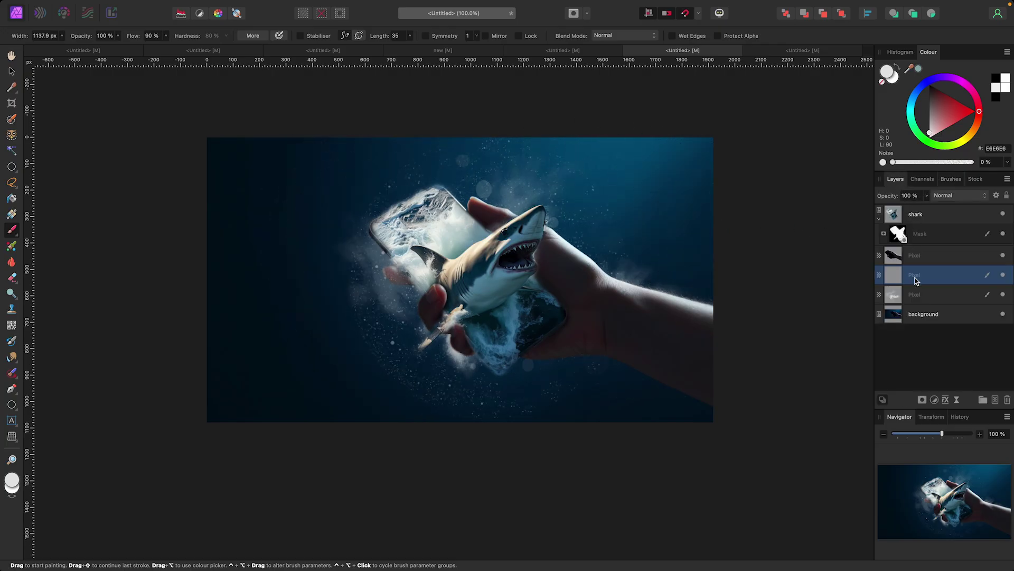
alt+click(923, 400)
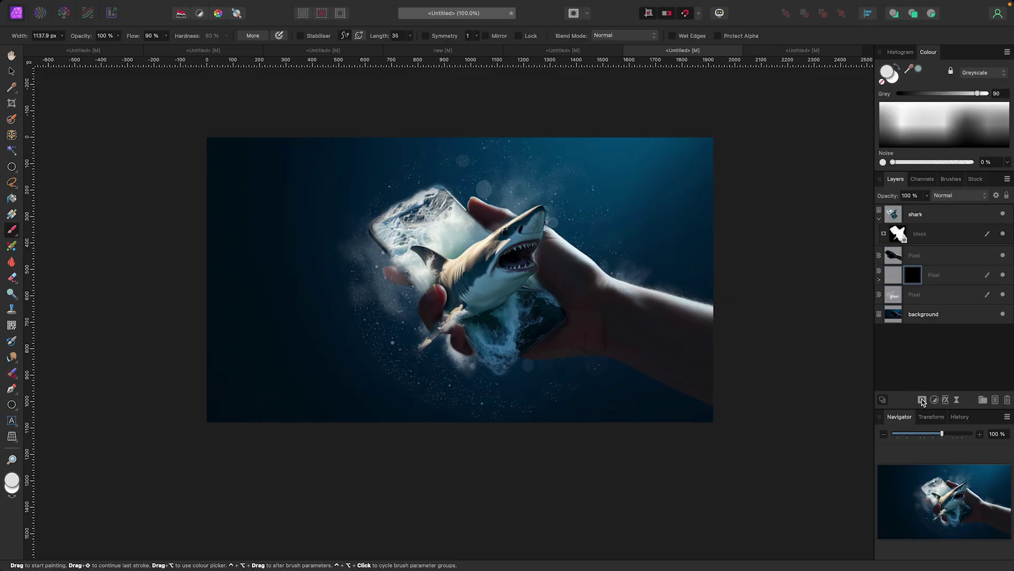
click(879, 278)
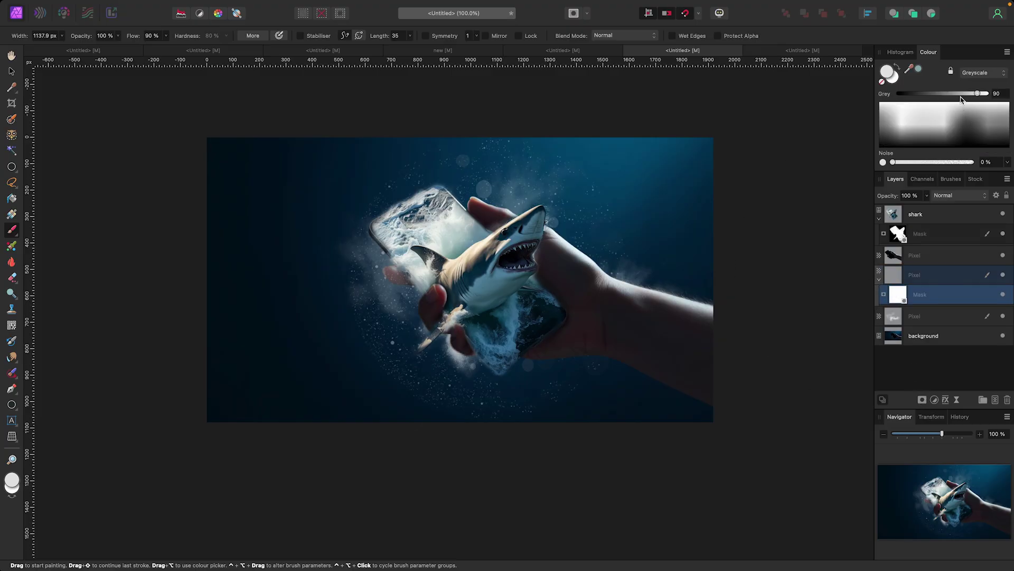
Paint on the particle mask in black with the brush reduced to about 429 px, hiding excess particles around the phone and hand
key(d)
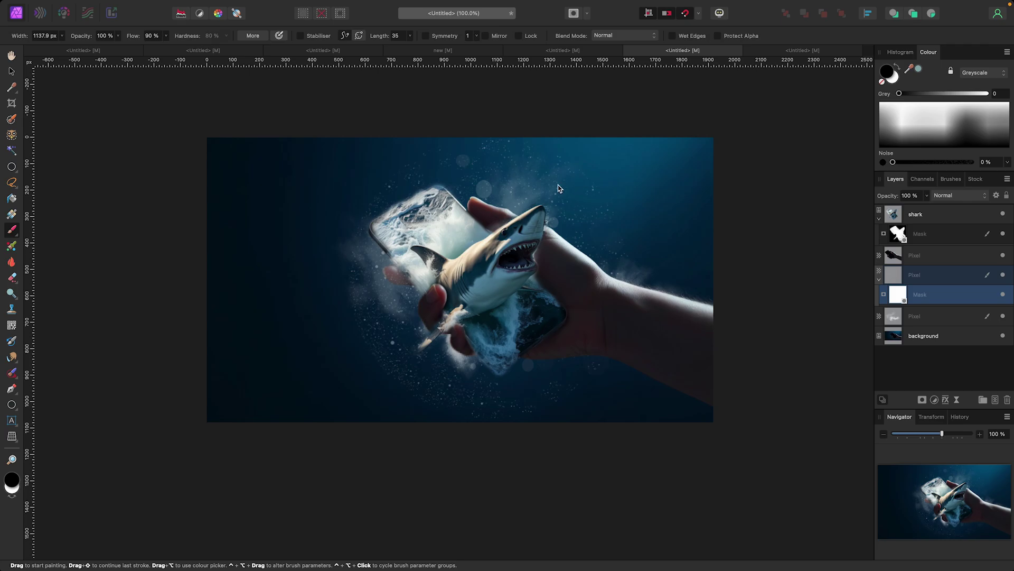
key(bracketleft)
key(bracketleft)
key(bracketleft)
key(bracketleft)
key(bracketleft)
key(bracketleft)
key(super+2)
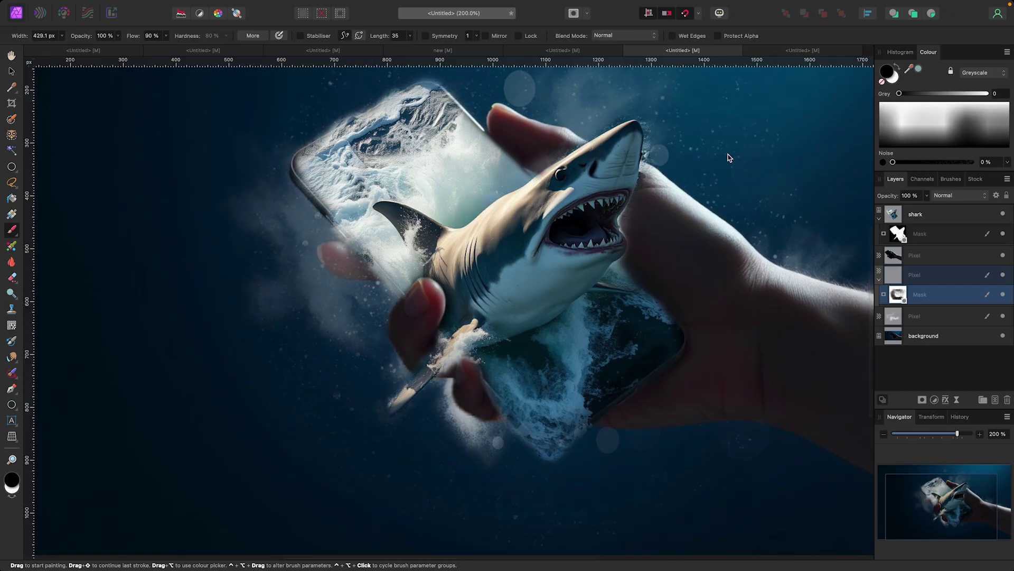
scroll(728, 157, up, 3)
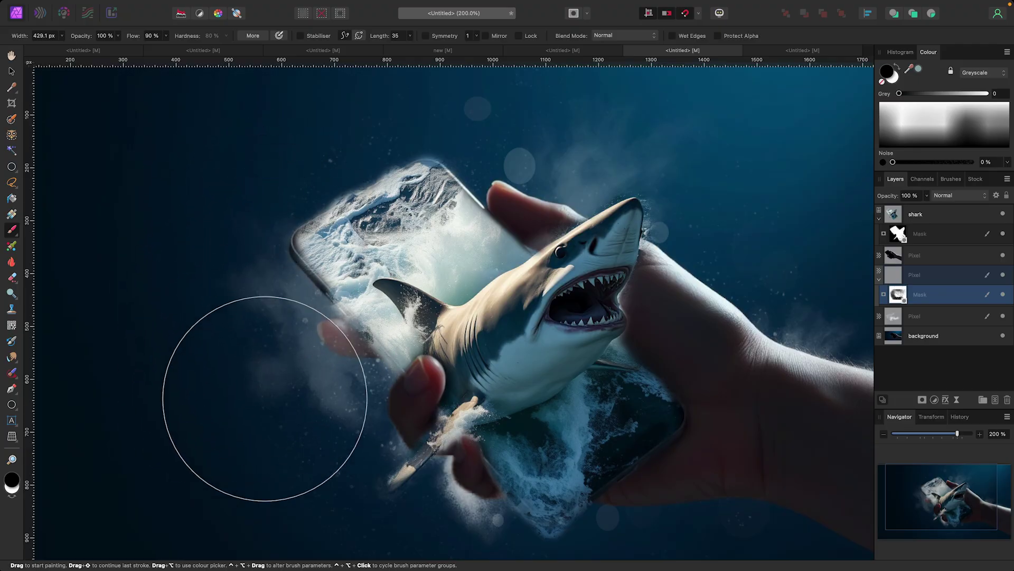
key(super+1)
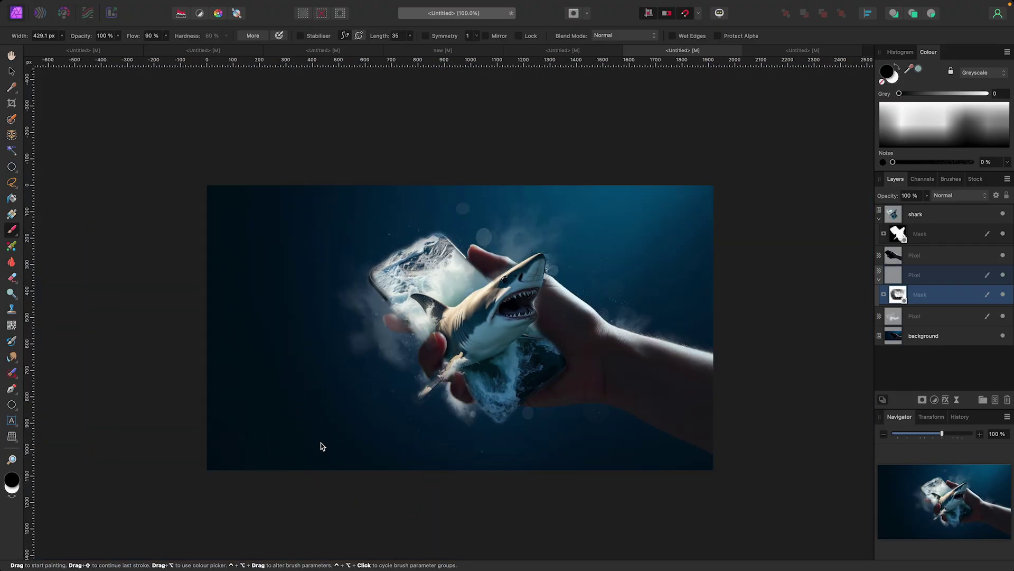
Deselect all layers with the Move tool and review the composite at 150 % zoom
click(11, 71)
scroll(90, 104, down, 2)
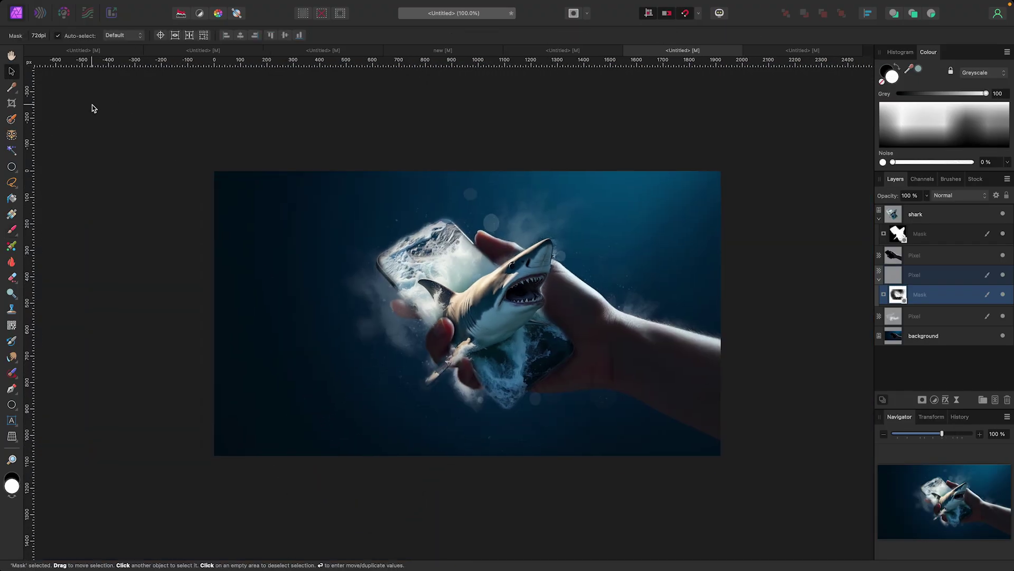
click(122, 117)
key(super+plus)
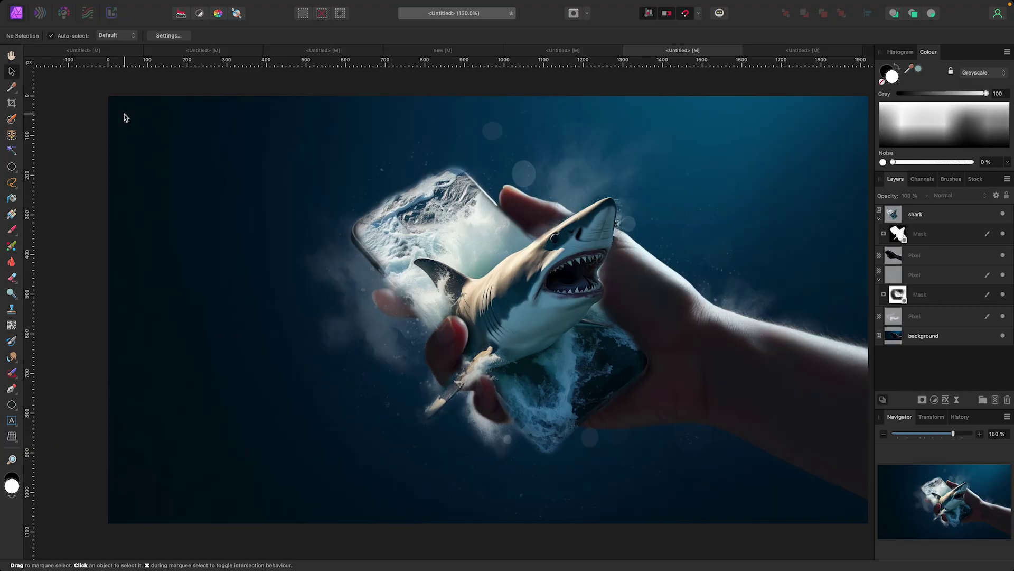
scroll(227, 135, down, 2)
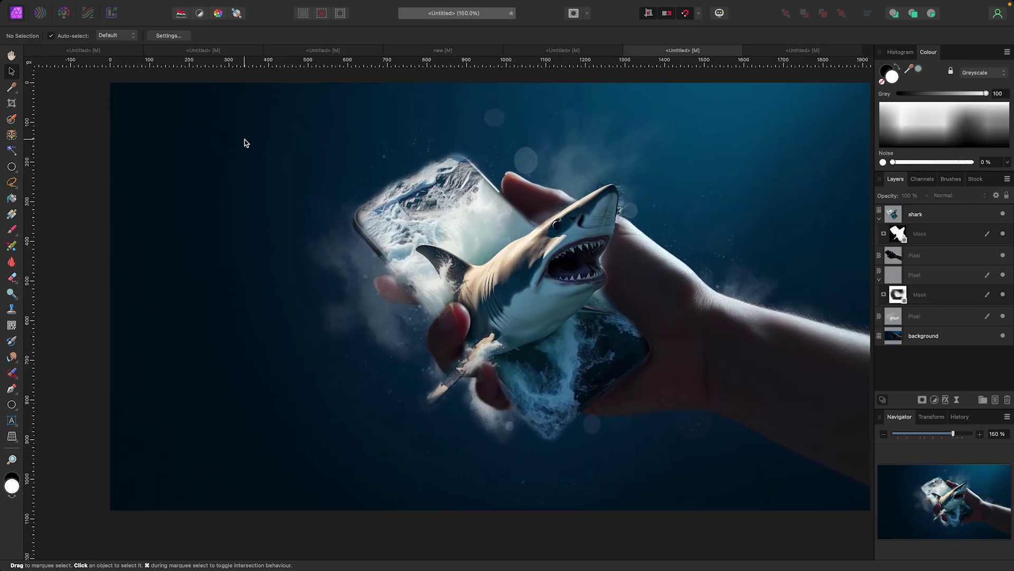